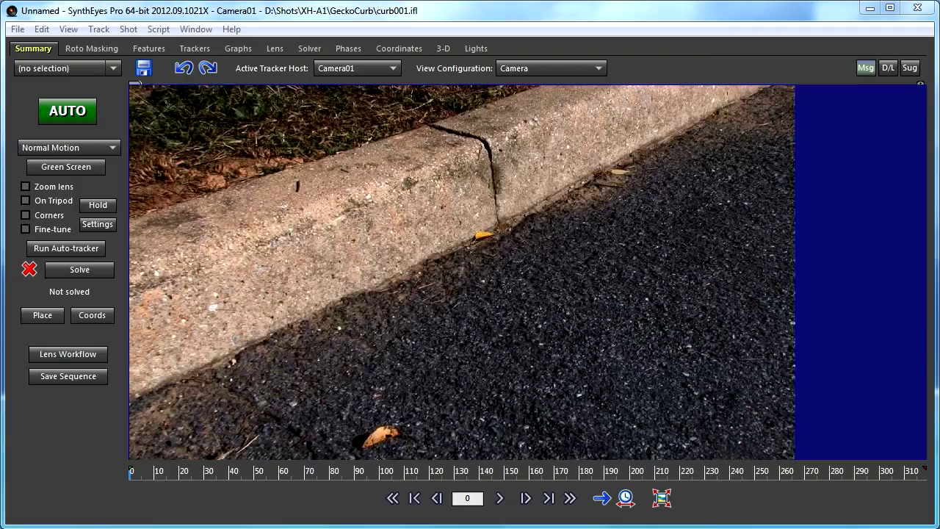
Scrub through the curb shot from frame 6 to frame 311
left_click(144, 473)
left_click_drag(144, 473, 125, 482)
Auto-track and solve the curb shot, closing the log at 0.5684 pixel error
left_click(69, 117)
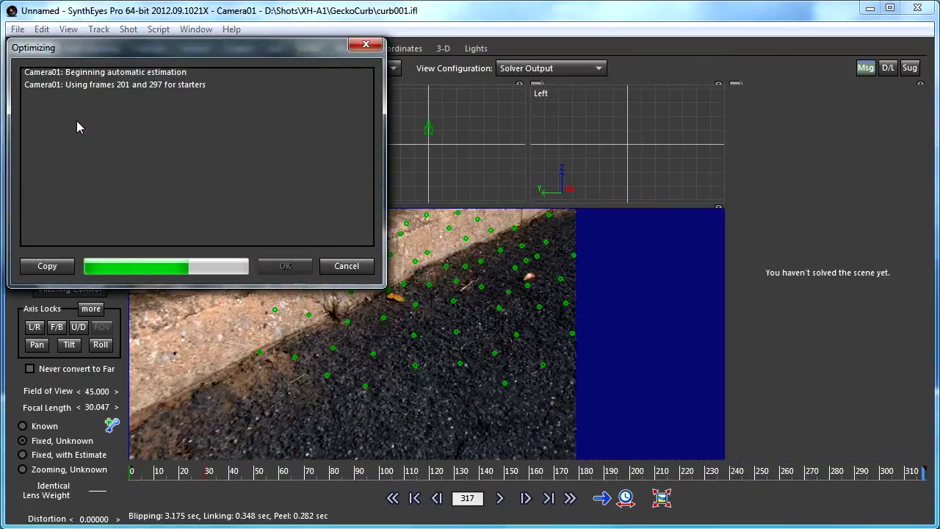
left_click(283, 267)
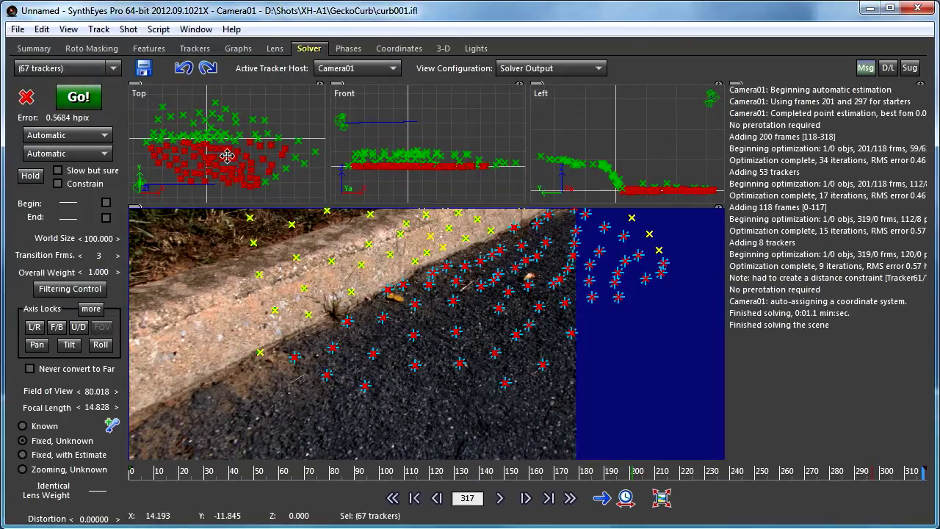
left_click_drag(231, 153, 257, 144)
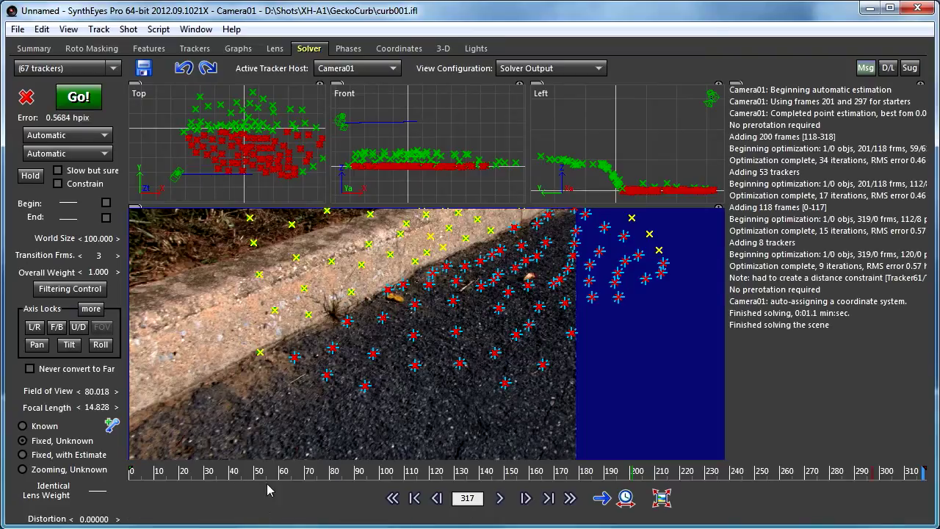
Play the solved shot back from frame 0, then stop playback
left_click_drag(236, 474, 55, 474)
key("space")
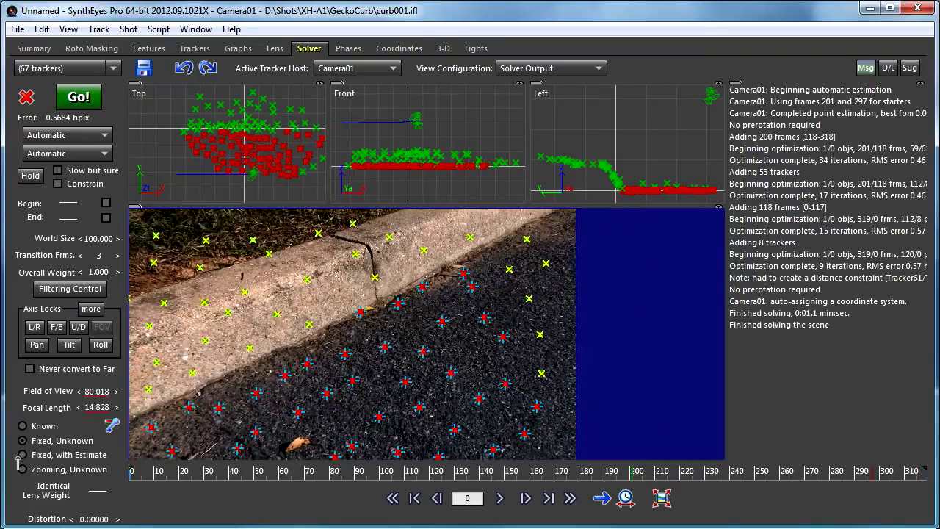
key("space")
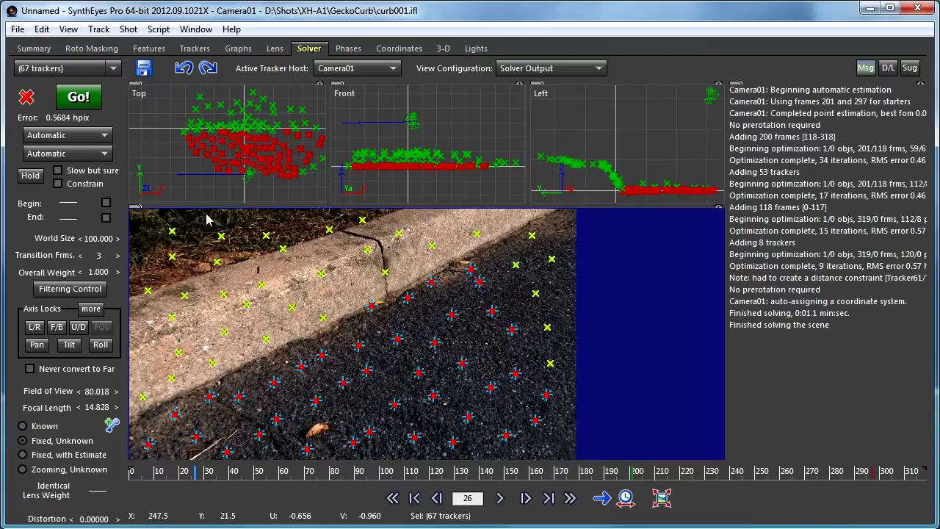
scroll(191, 180, "up", 3)
scroll(191, 180, "down", 3)
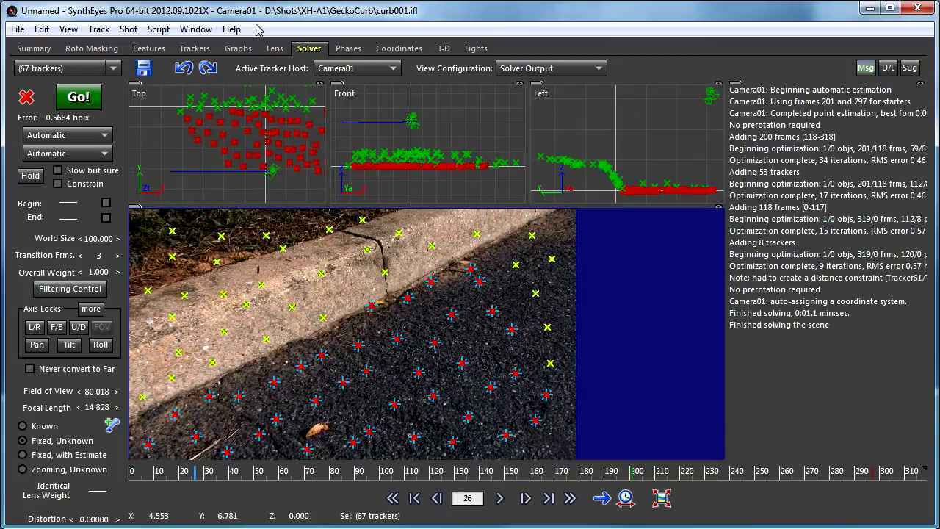
Show Camera01's Solved Velocity channels as value curves in the graph editor
left_click(239, 49)
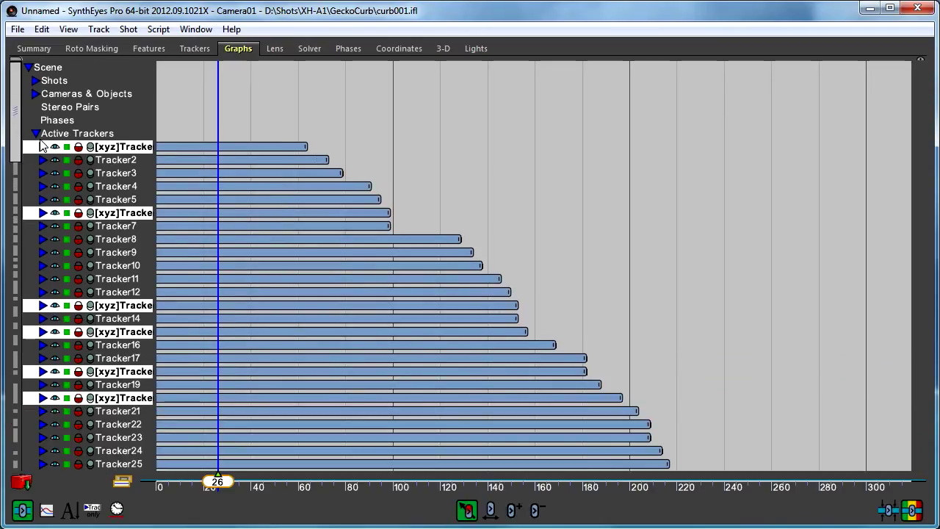
left_click(35, 133)
left_click(34, 93)
left_click(41, 107)
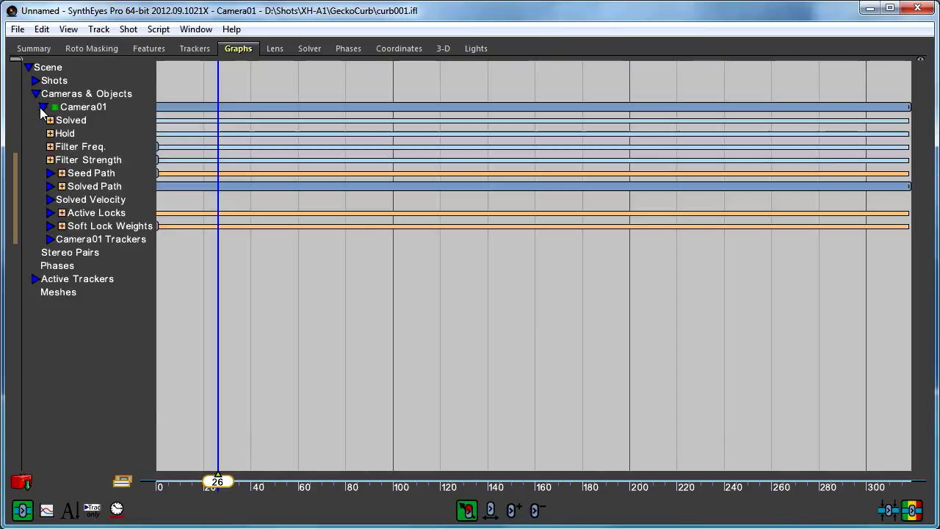
left_click(46, 509)
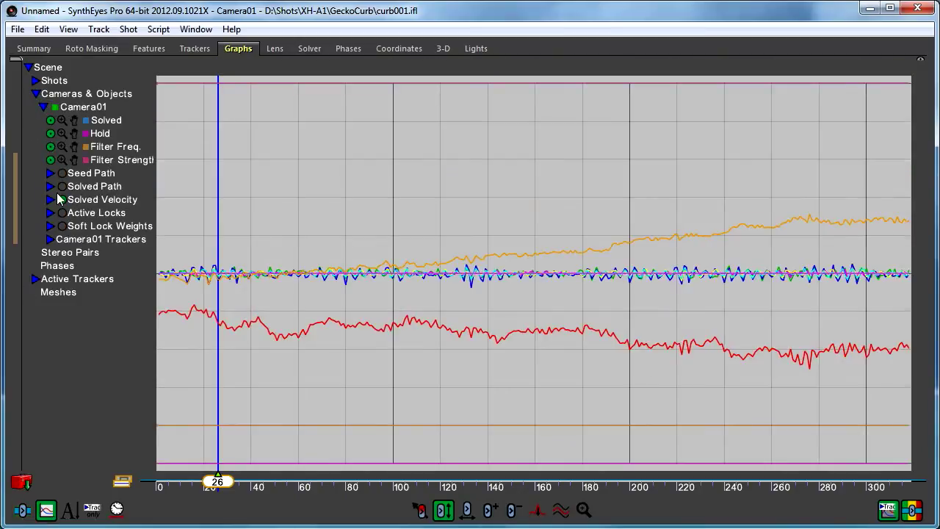
left_click(47, 199)
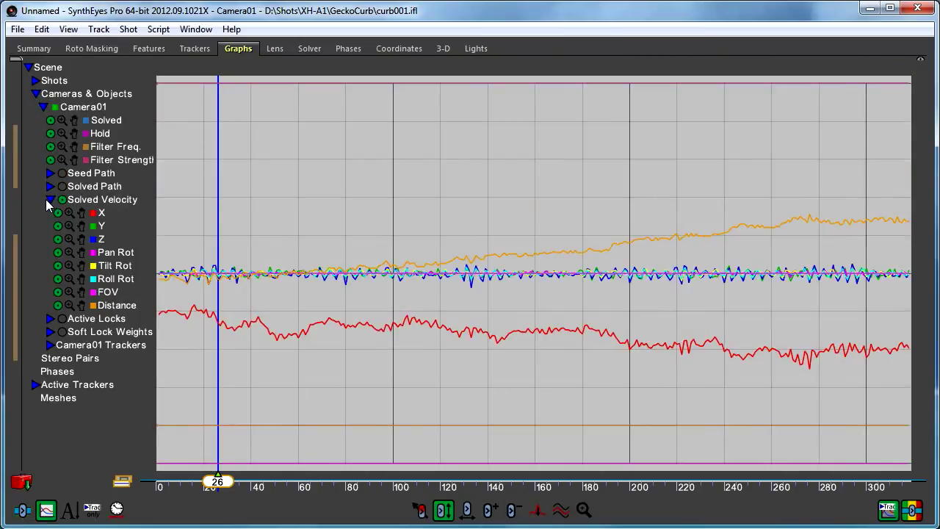
Hide the Pan, Tilt, Roll, FOV and Distance velocity curves
left_click(58, 252)
left_click(58, 265)
left_click(58, 278)
left_click(58, 291)
left_click(58, 304)
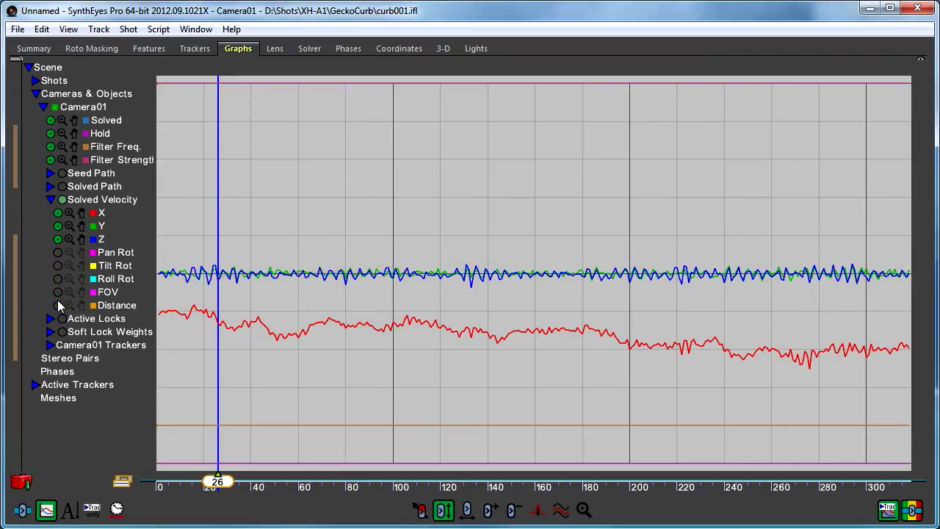
Hide the Solved, Hold and Filter lines, then offset the Z and X curves into separate bands
left_click(50, 120)
left_click(50, 133)
left_click(50, 146)
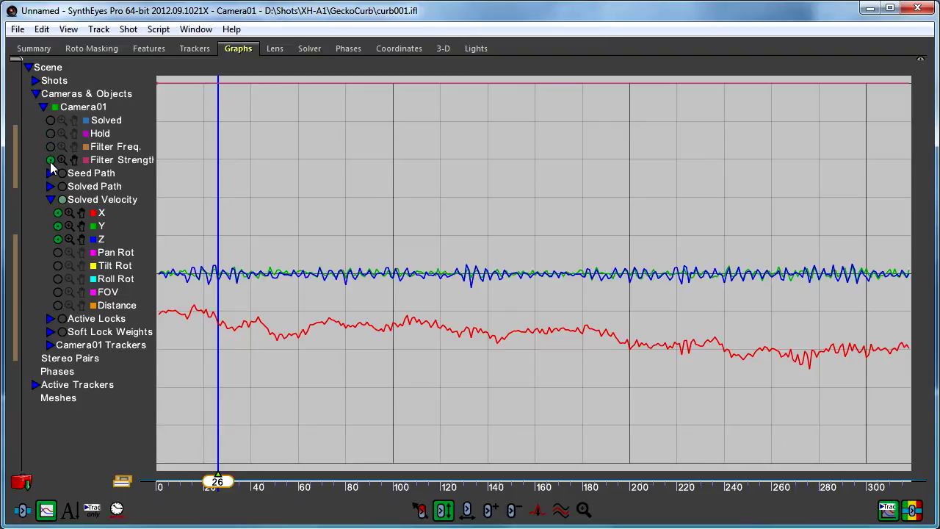
left_click(50, 160)
left_click_drag(82, 239, 82, 263)
mouse_move(82, 212)
left_mouse_down()
mouse_move(82, 254)
mouse_move(81, 218)
left_mouse_up()
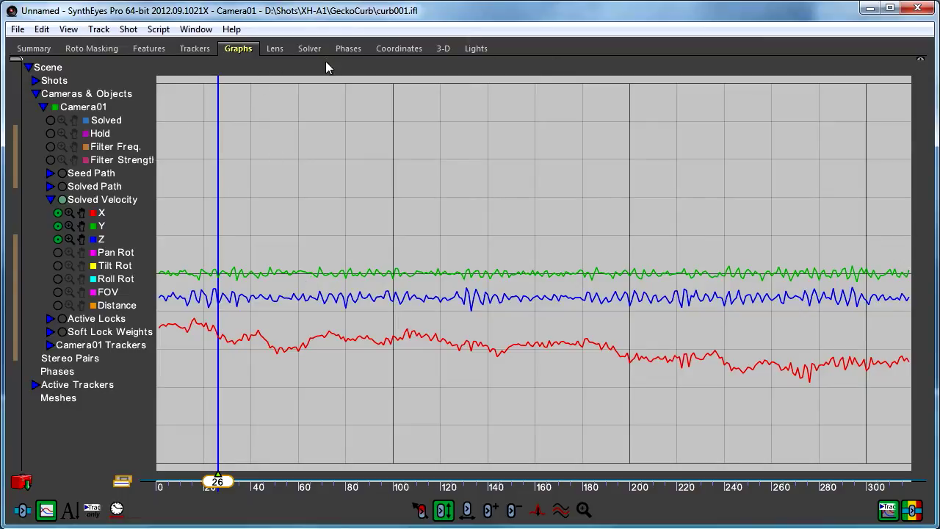
Check the Coordinates room in a Top-only layout, then return to the empty Phase Editor
left_click(351, 46)
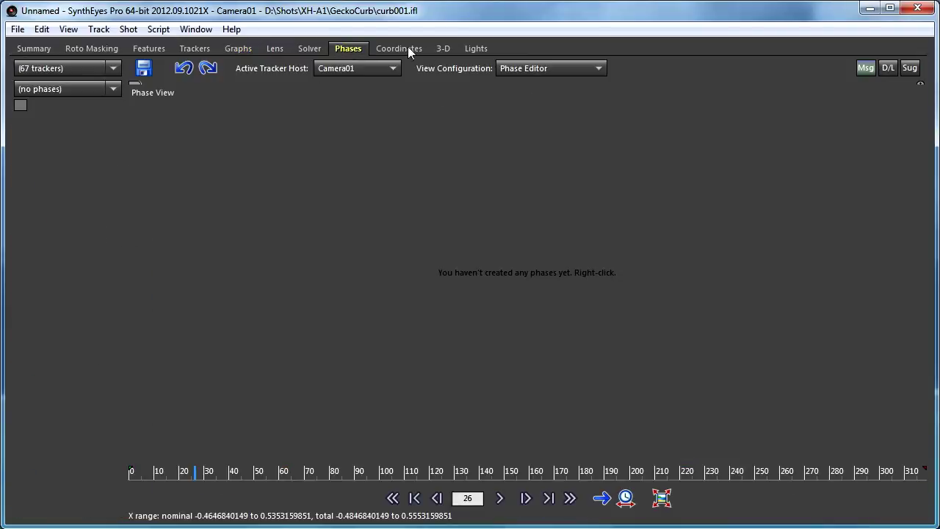
left_click(397, 48)
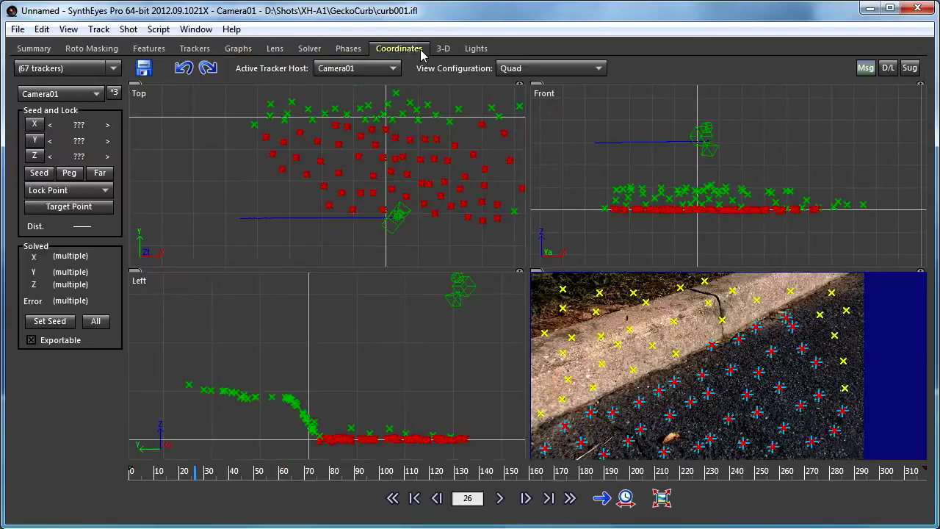
left_click(566, 69)
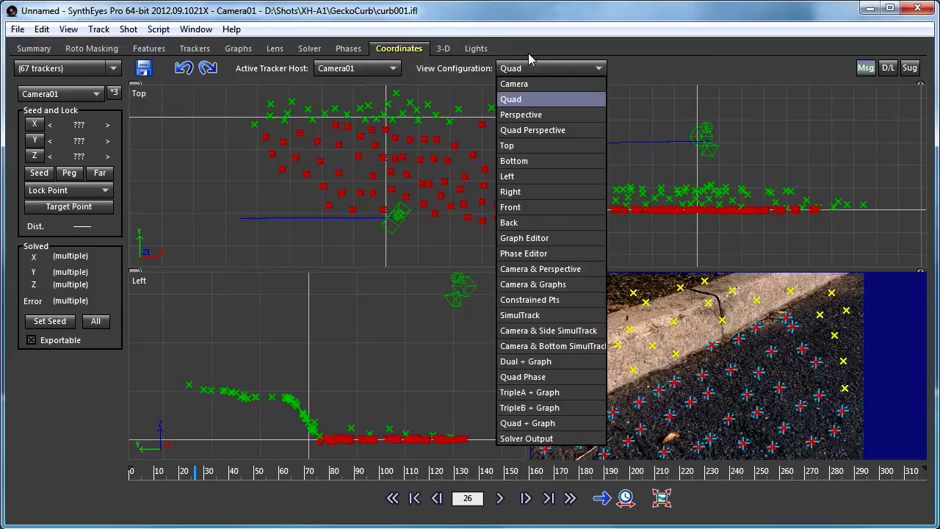
left_click(523, 146)
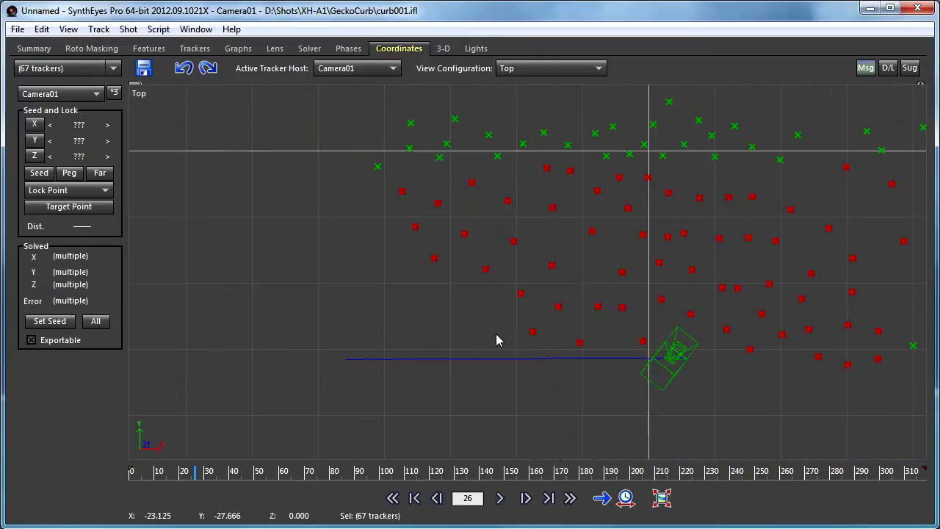
scroll(495, 337, "up", 3)
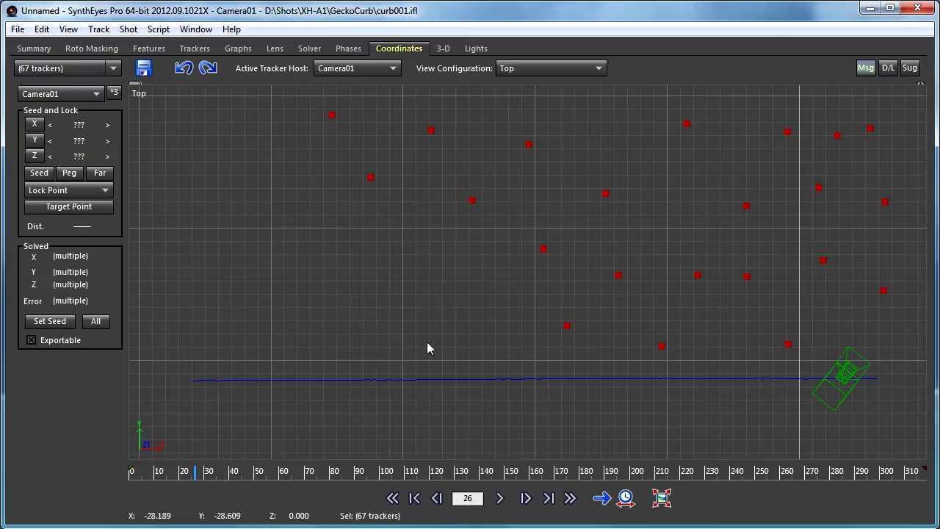
left_click(353, 51)
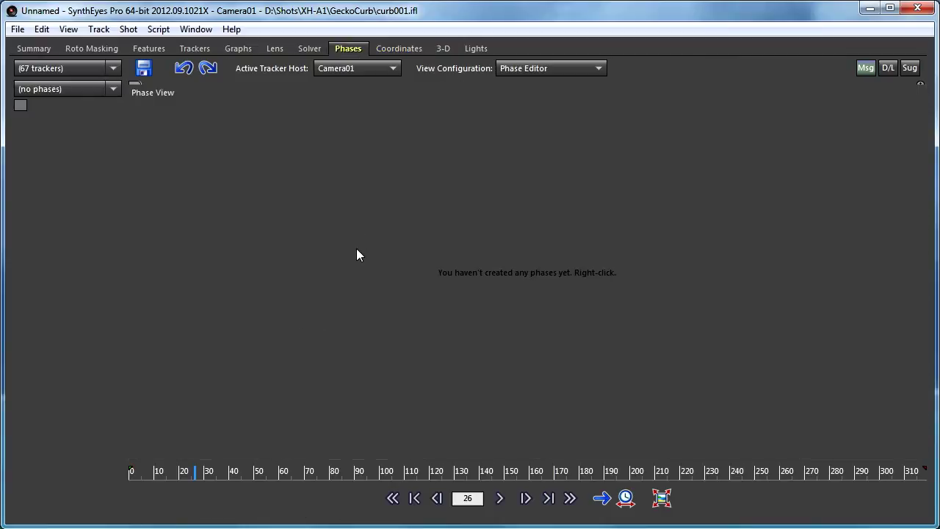
right_click(282, 163)
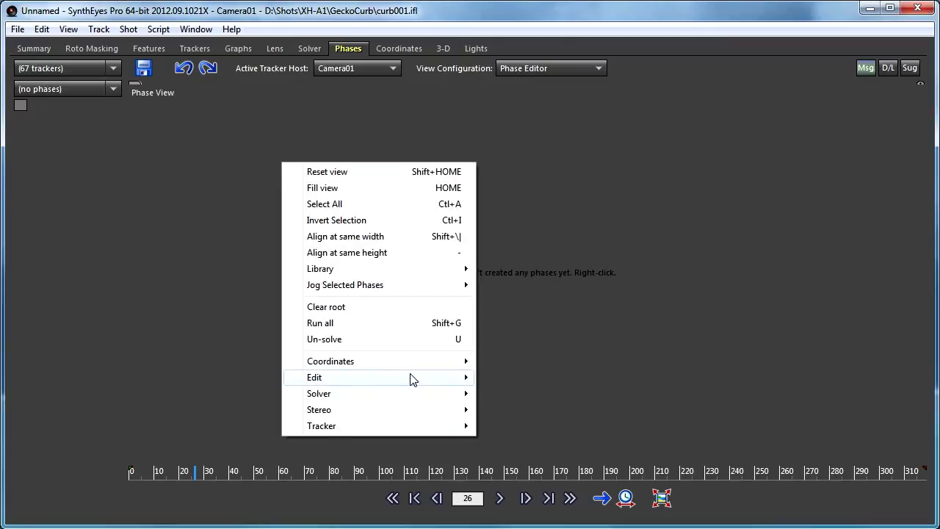
mouse_move(412, 393)
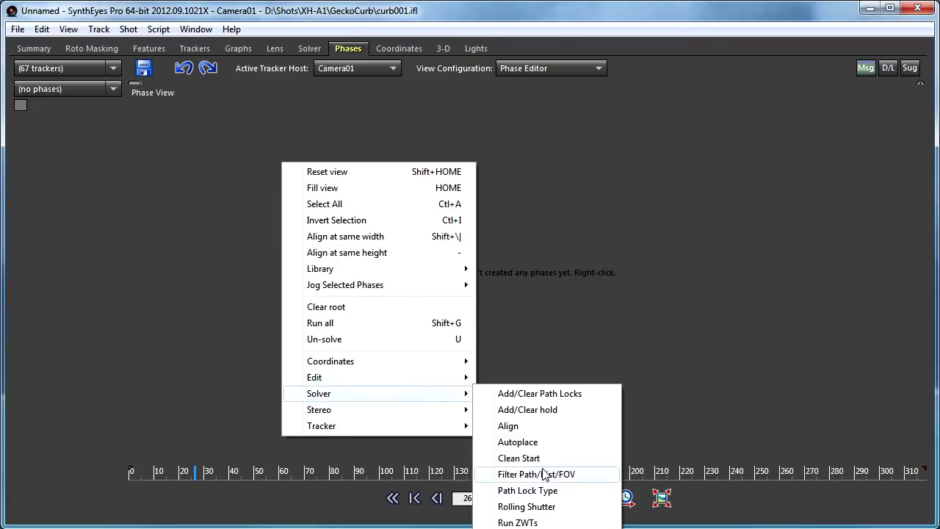
left_click(539, 458)
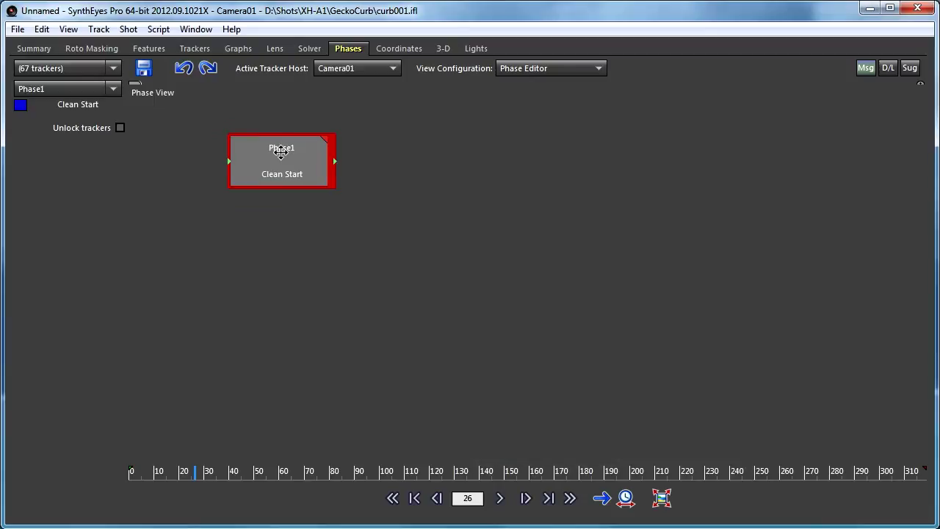
left_click_drag(280, 151, 272, 130)
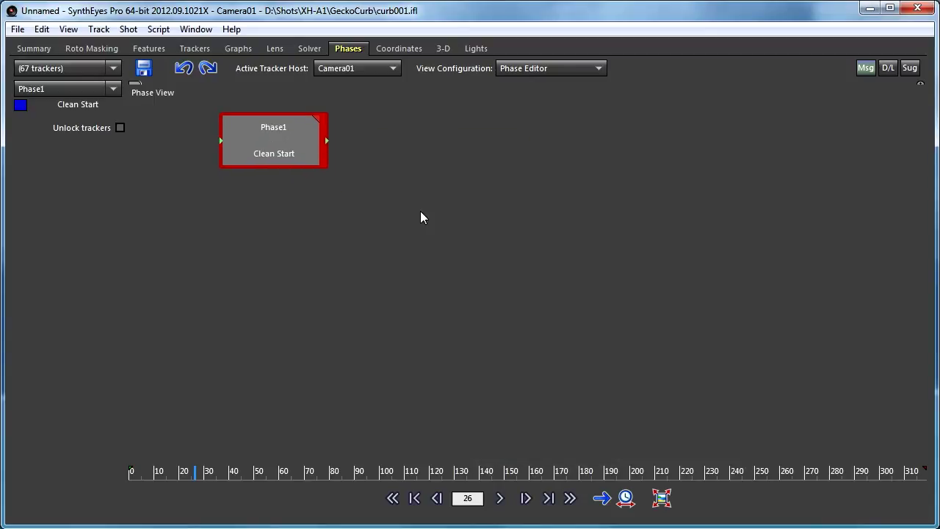
right_click(432, 137)
mouse_move(535, 375)
left_click(680, 526)
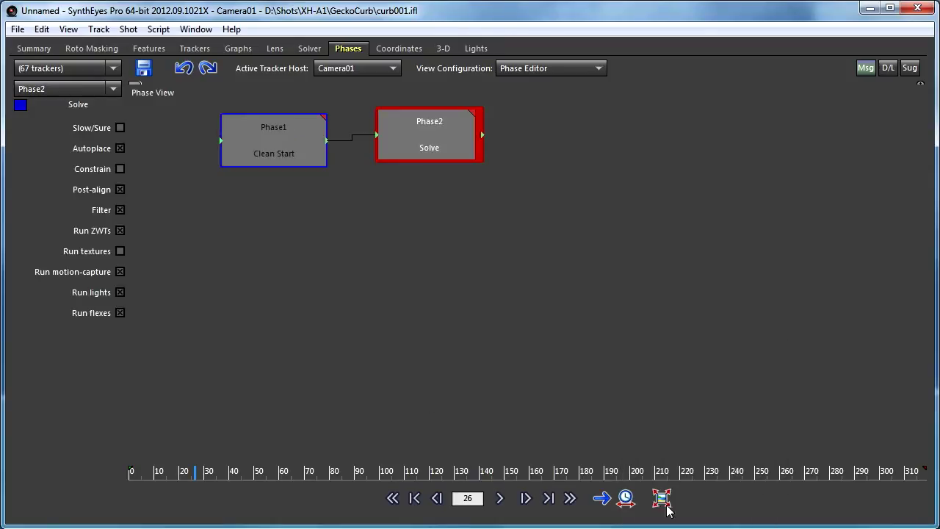
left_click_drag(443, 140, 468, 144)
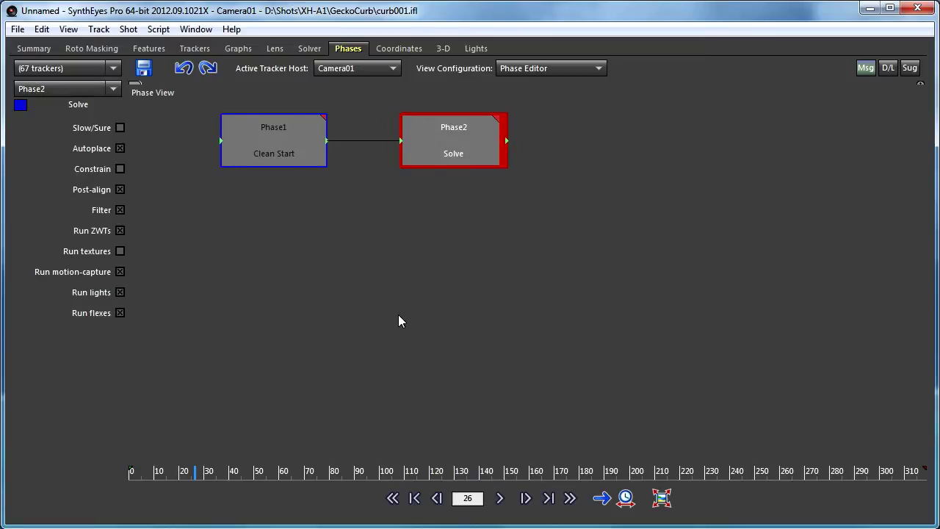
left_click(273, 144)
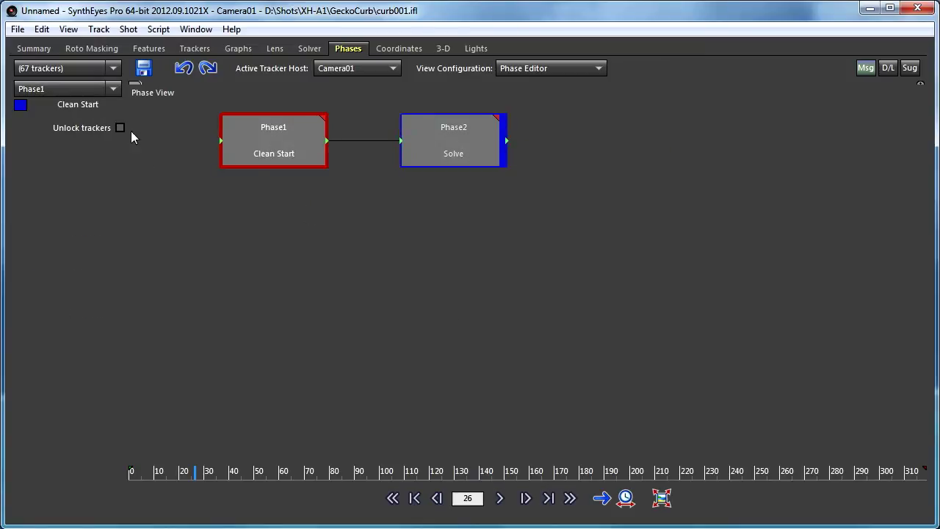
left_click(455, 141)
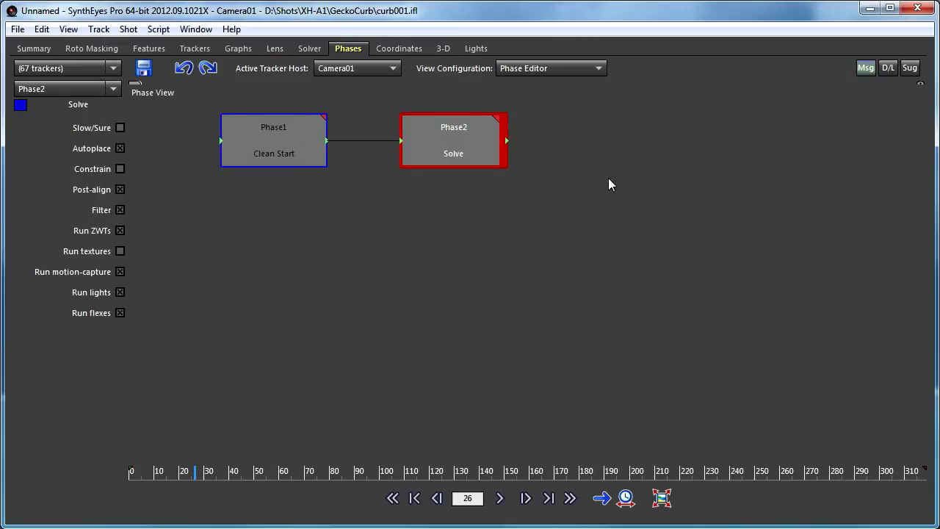
Add a Linearize Path phase and place the new Phase3 node after the Solve phase
right_click(559, 140)
mouse_move(667, 390)
mouse_move(682, 351)
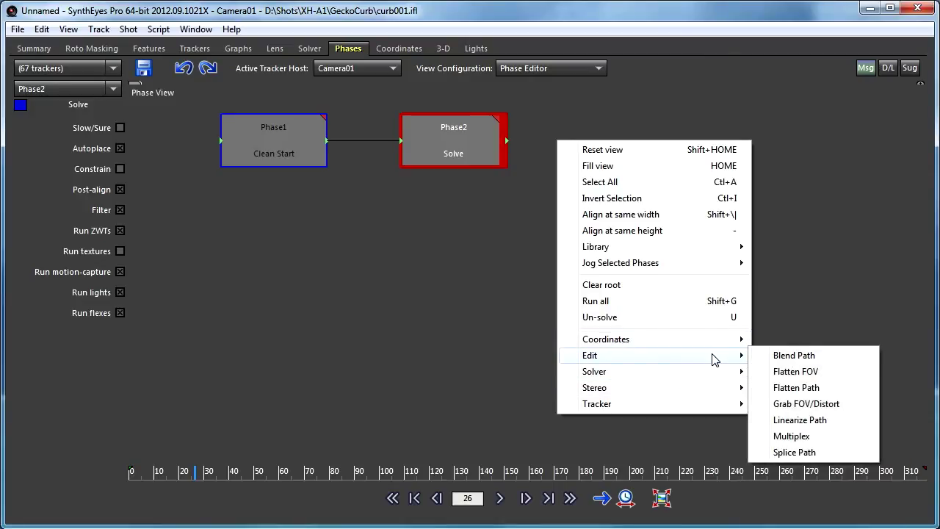
left_click(806, 429)
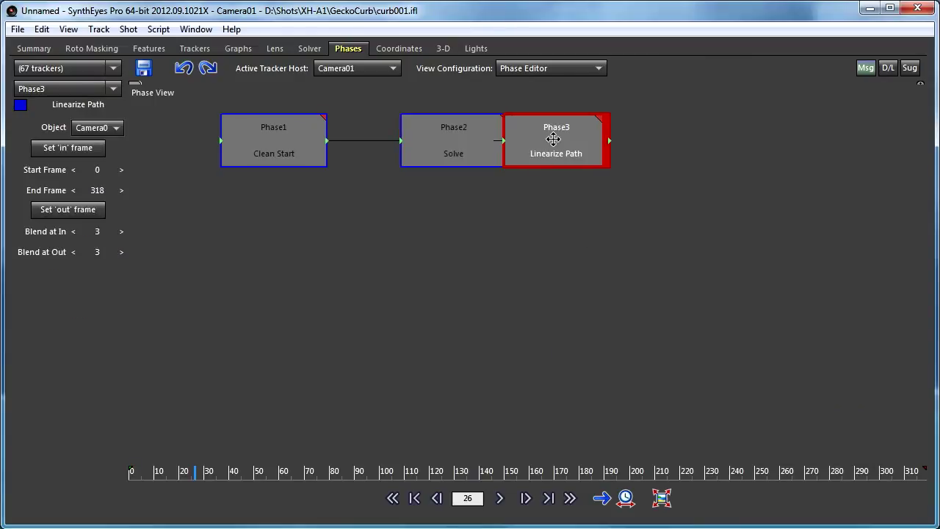
left_click_drag(551, 140, 624, 139)
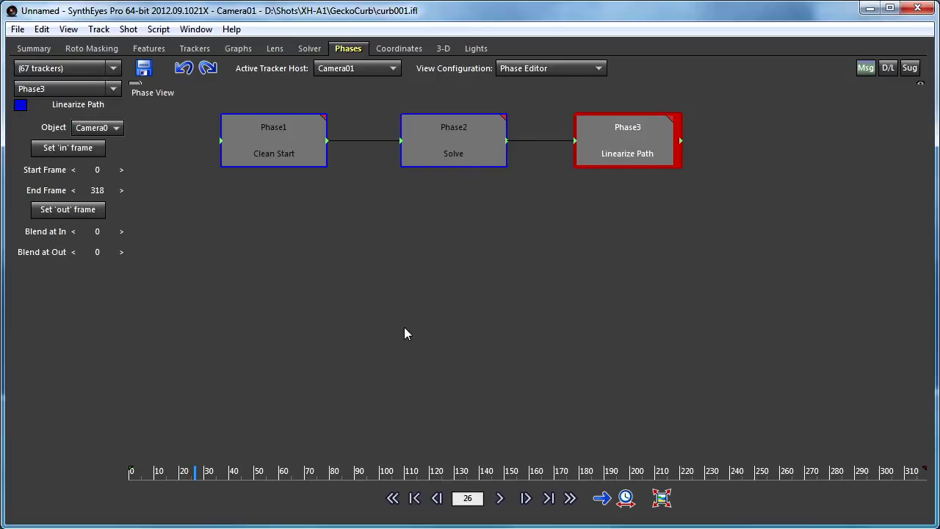
Solve through Phase3 and view the resulting velocity curves with Z offset in the graph editor
left_click(670, 119)
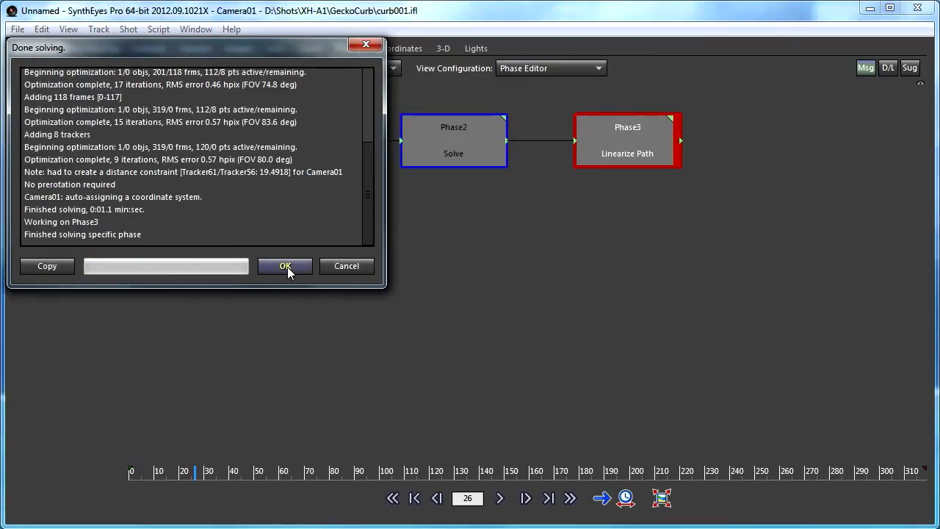
left_click(286, 266)
left_click(240, 50)
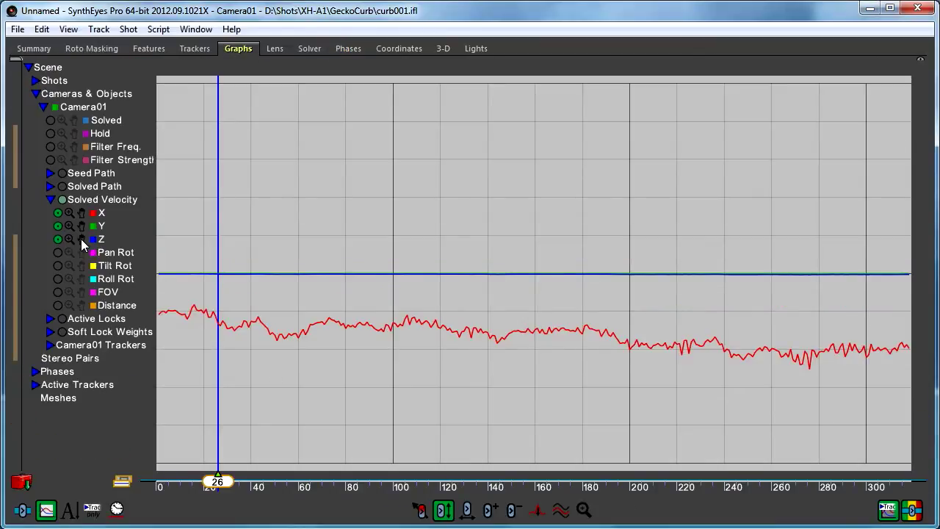
mouse_move(81, 238)
left_mouse_down()
mouse_move(82, 212)
mouse_move(82, 236)
left_mouse_up()
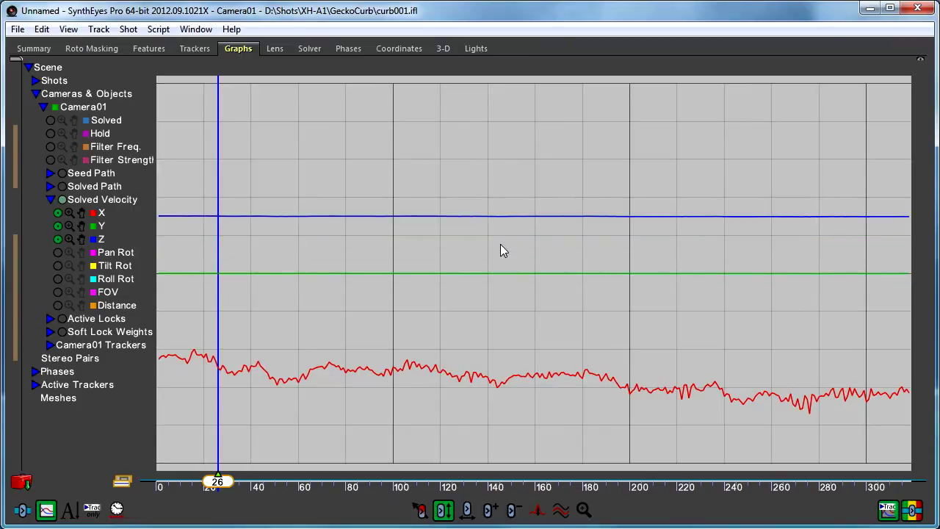
Undo and redo the 3-D solve to compare noisy and flattened velocity curves
left_click(41, 29)
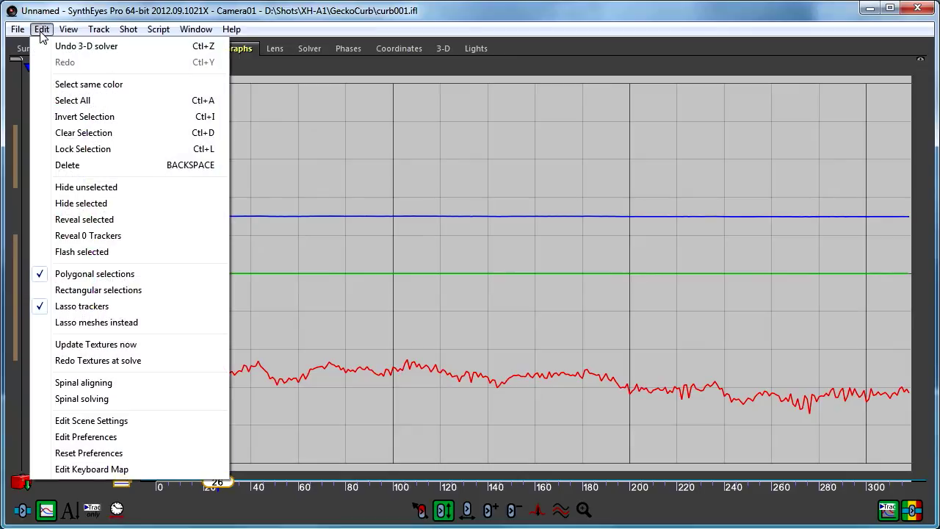
left_click(63, 46)
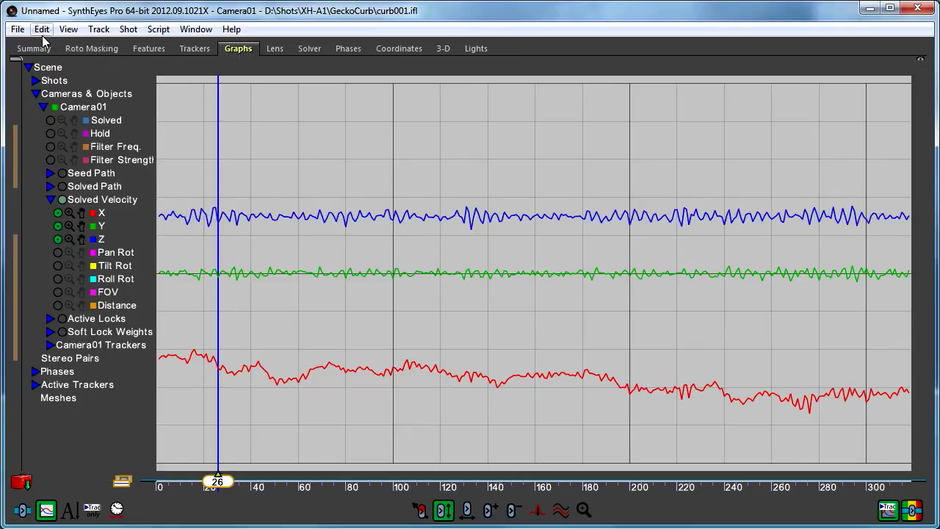
left_click(40, 32)
left_click(66, 62)
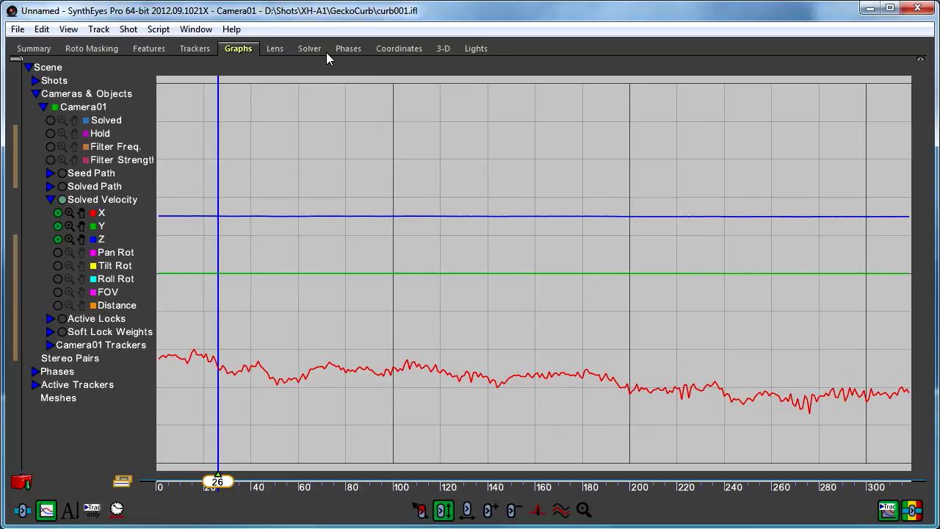
Watch the straightened camera path in a zoomed-out Top view while scrubbing to frame 246
left_click(406, 51)
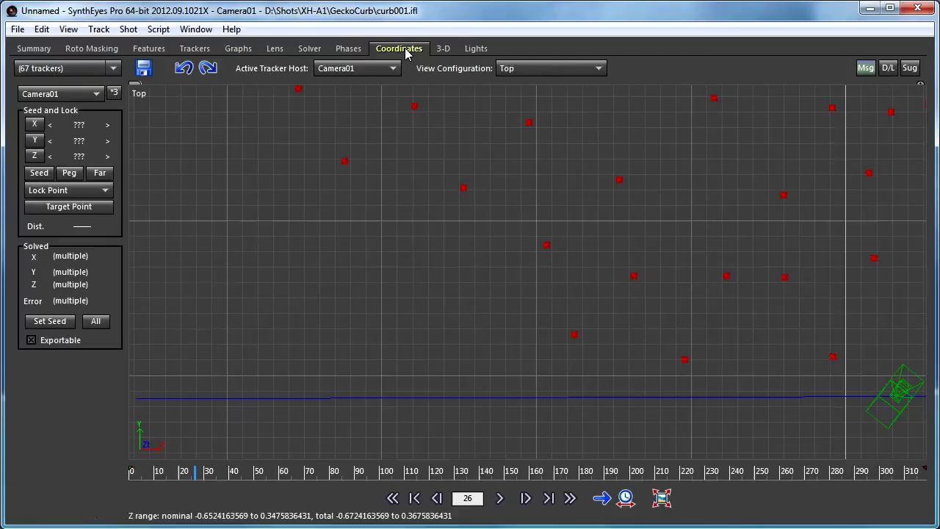
scroll(449, 338, "down", 3)
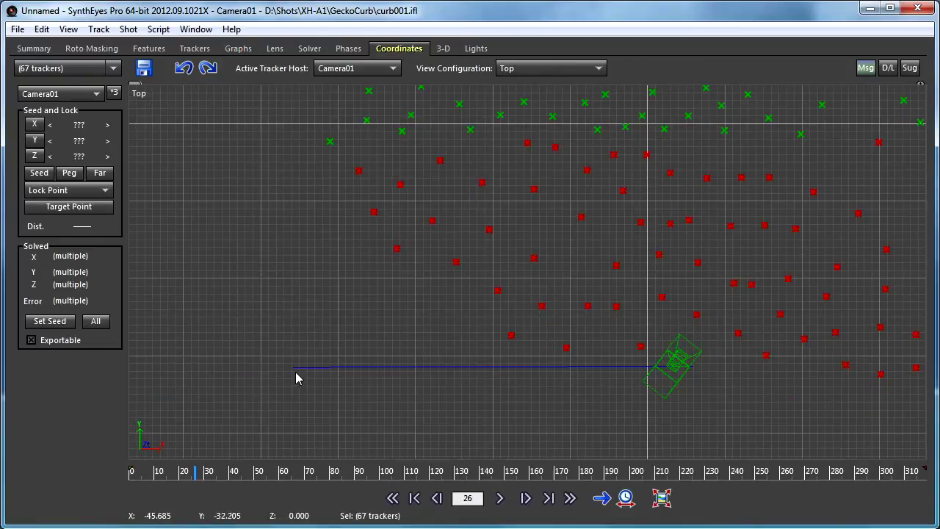
left_click_drag(235, 471, 746, 502)
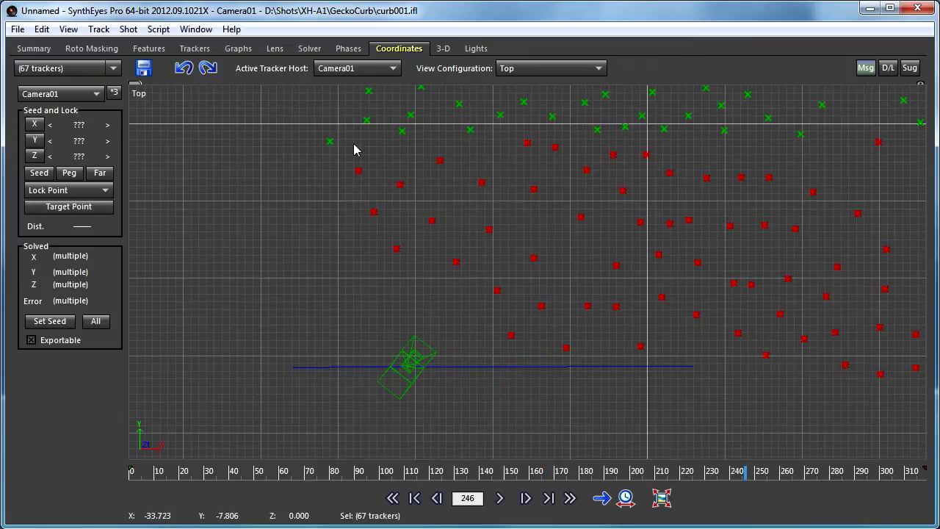
left_click(234, 50)
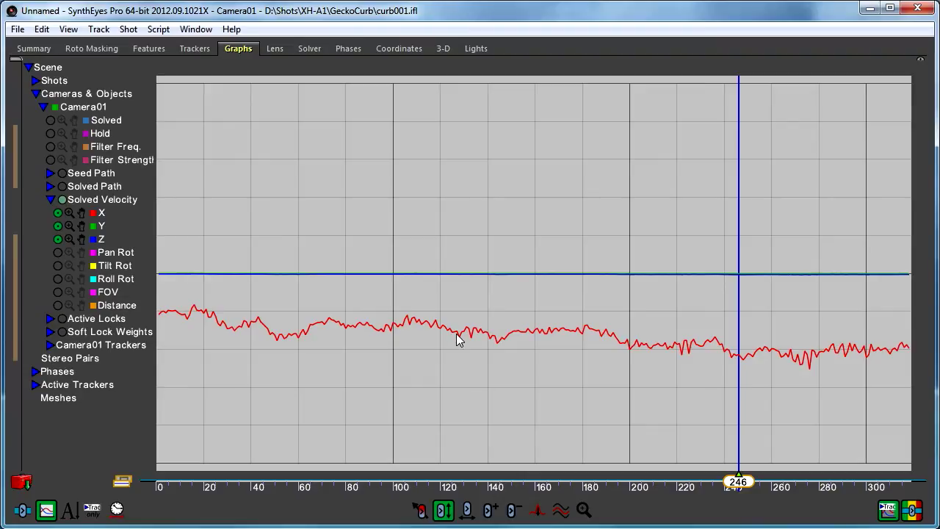
Offset the Y velocity curve away from Z and read values along the X curve
mouse_move(457, 338)
left_click_drag(82, 228, 83, 231)
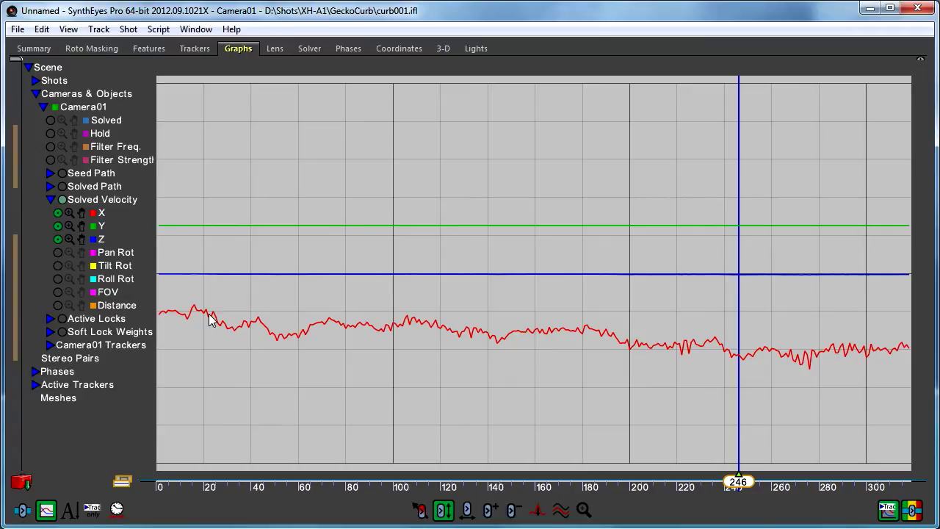
mouse_move(211, 319)
Set the Phases room's View Configuration to Quad Phase
left_click(349, 48)
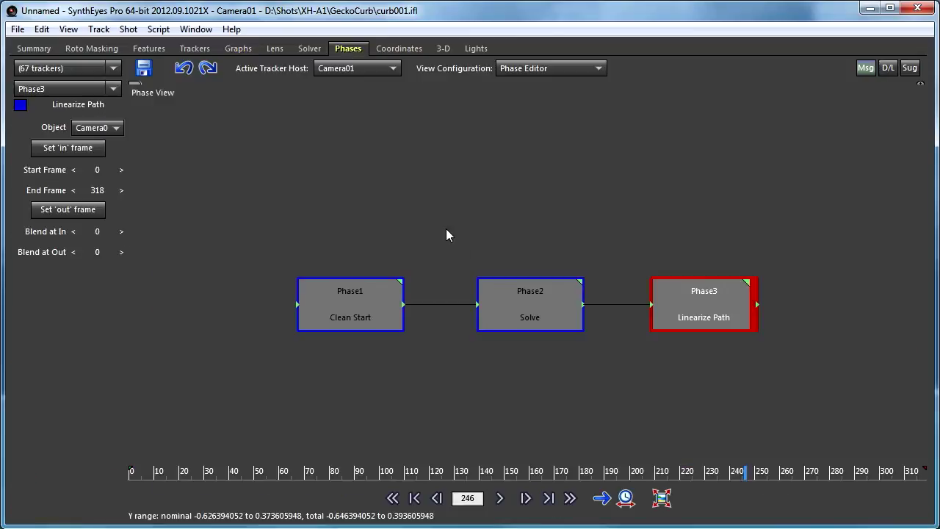
middle_click_drag(463, 217, 456, 111)
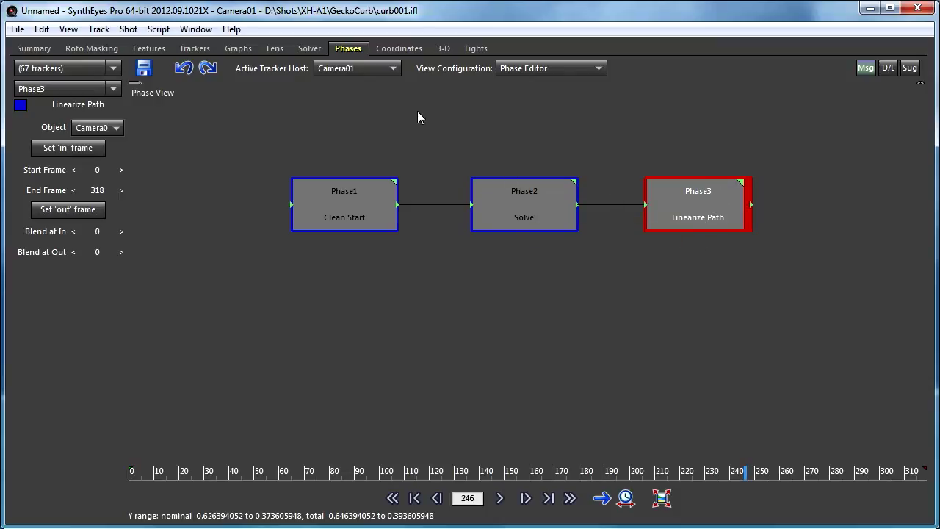
left_click(587, 71)
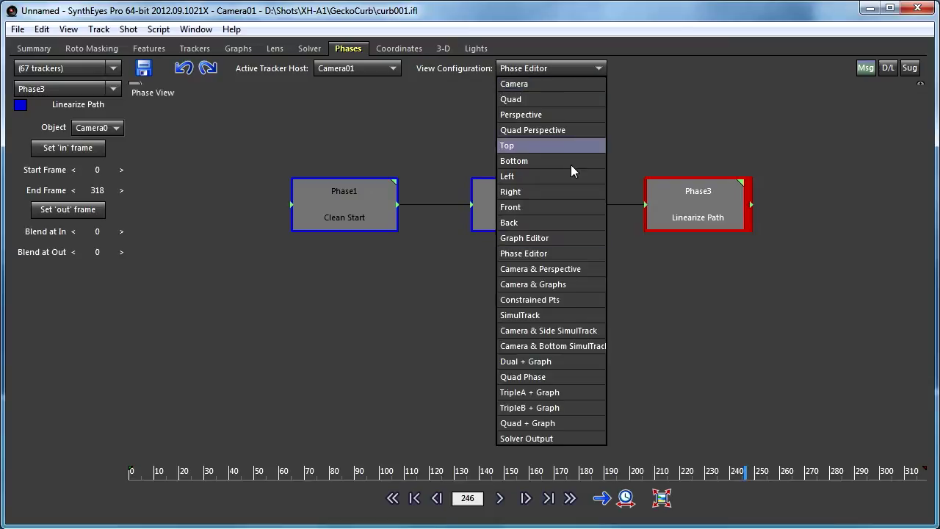
left_click(558, 376)
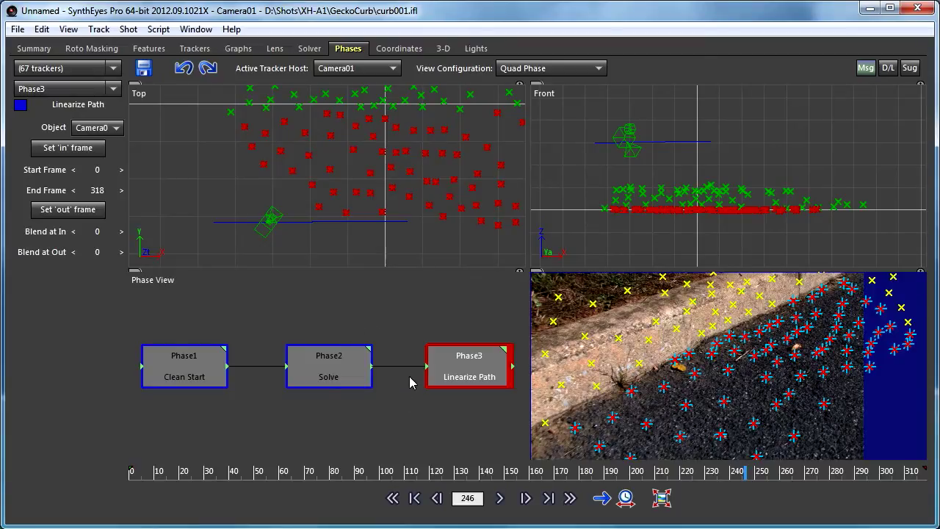
Append an Add Path Locks phase (Phase4) after the Linearize Path phase
middle_click_drag(357, 322, 353, 288)
scroll(353, 287, "down", 2)
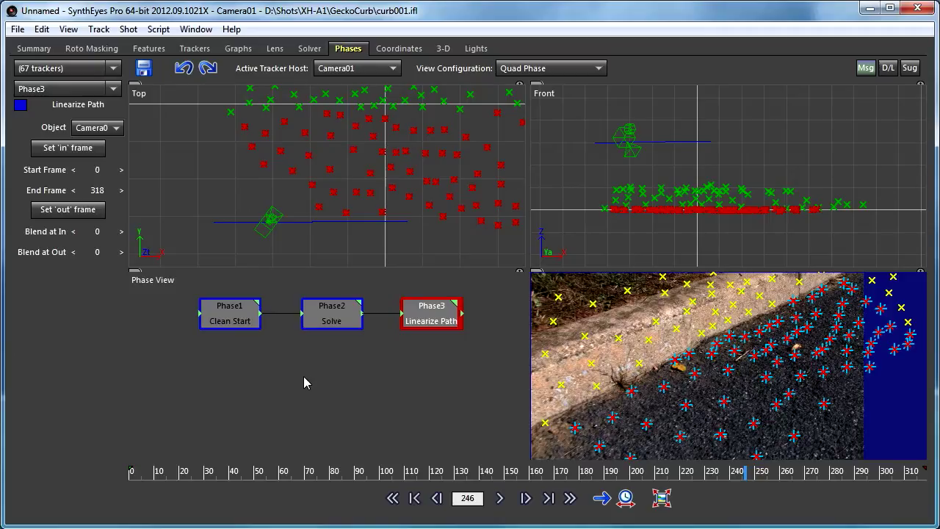
right_click(219, 372)
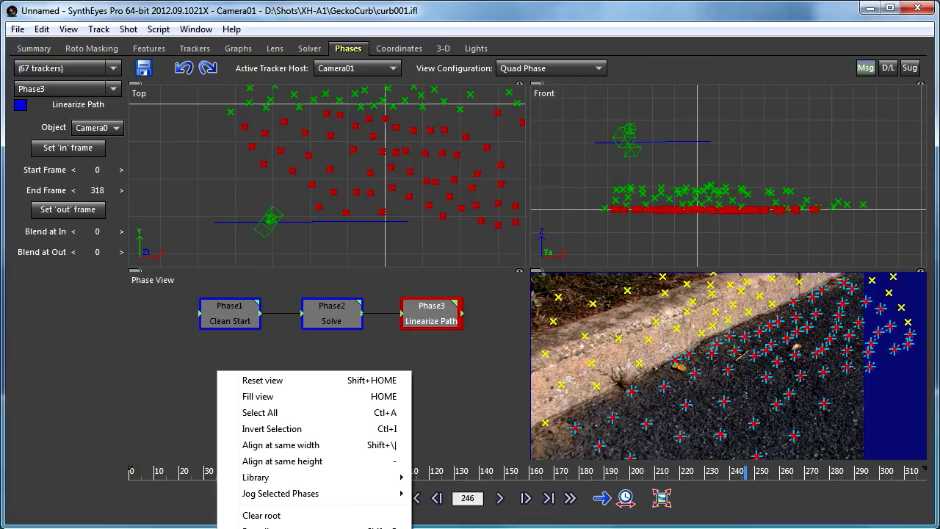
left_click(455, 478)
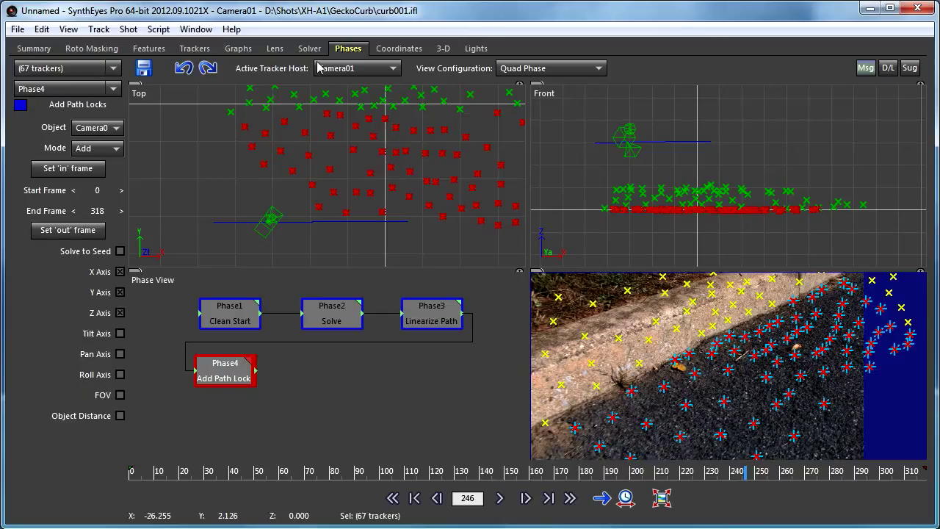
Open the Hard and Soft Lock Controls panel, then close it
left_click(195, 29)
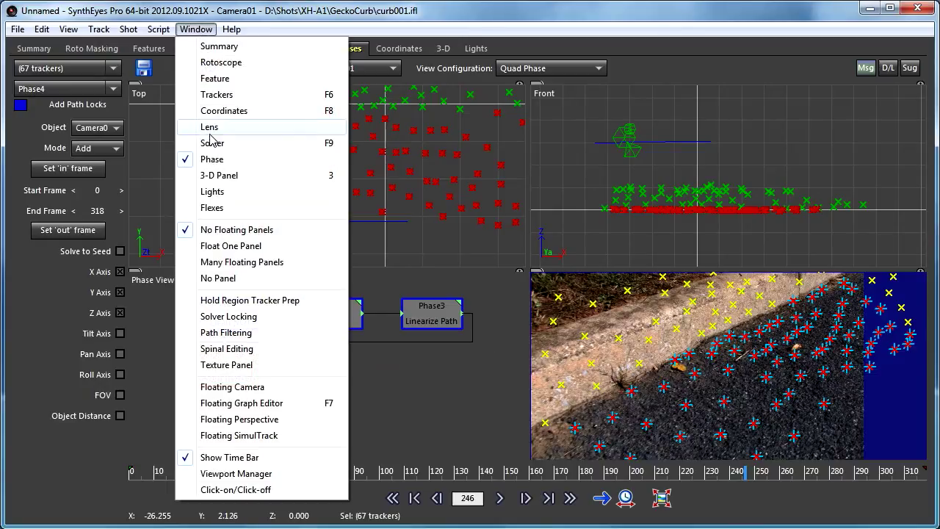
left_click(254, 318)
left_click_drag(454, 135, 451, 68)
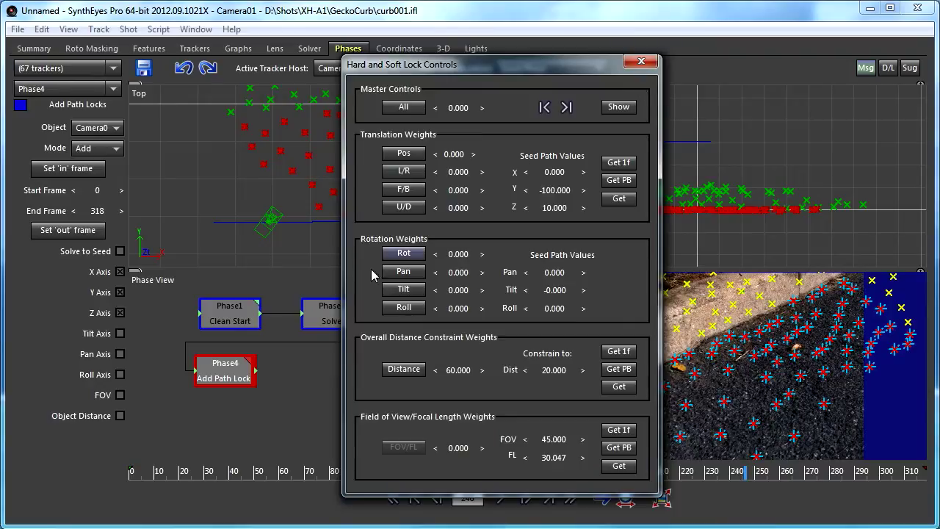
left_click(401, 156)
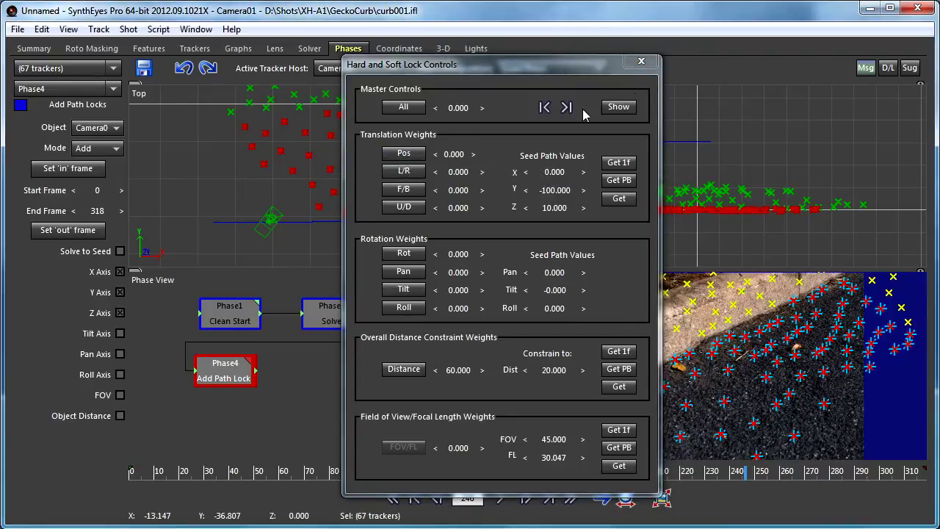
left_click(119, 312)
left_click(641, 61)
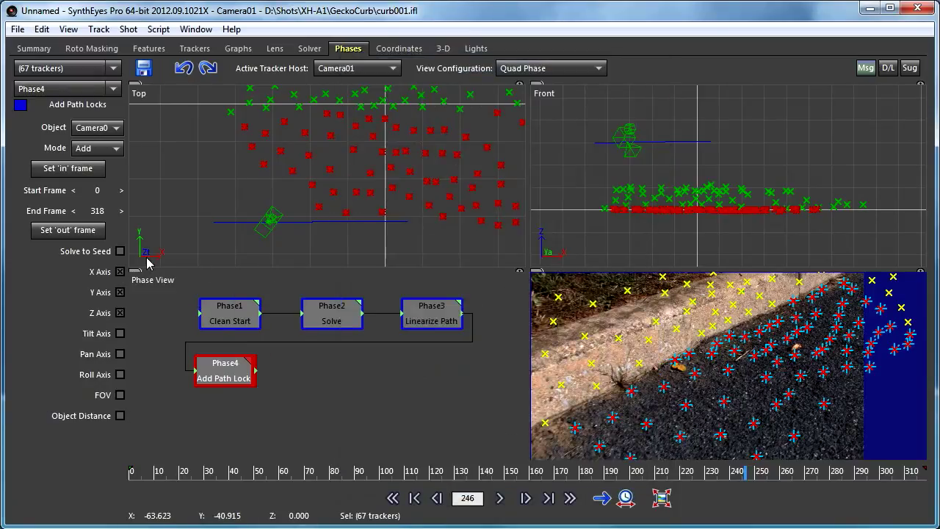
Toggle Phase4's Y Axis lock off and back on, then enable Solve to Seed
left_click(120, 291)
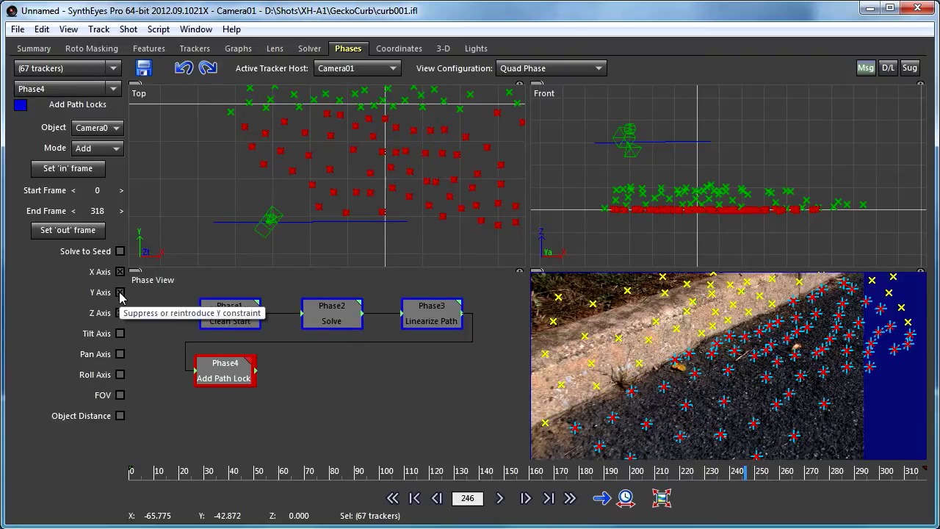
left_click(120, 292)
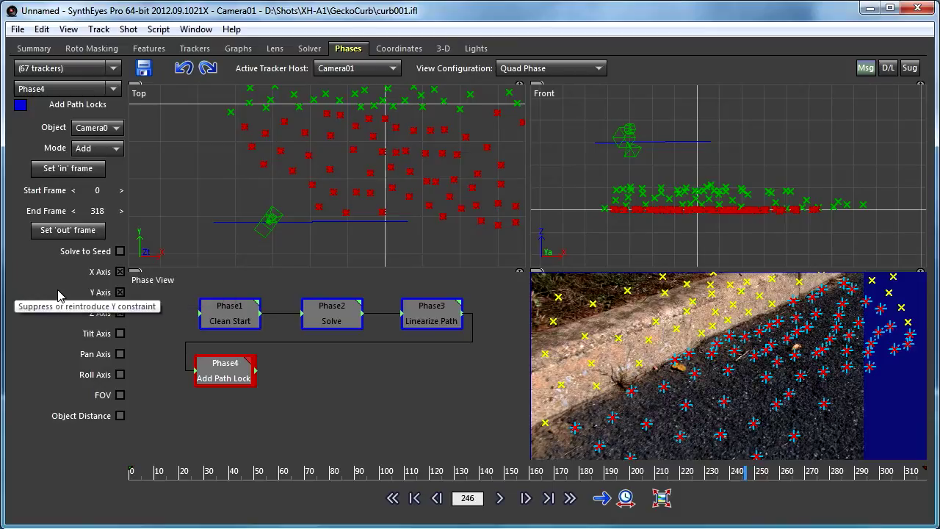
left_click(121, 252)
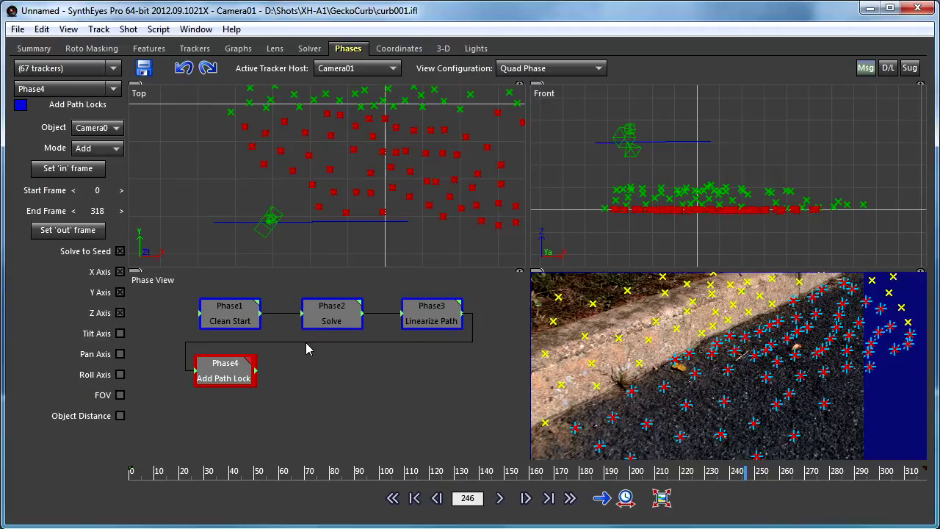
Add a Solve phase and place it to the right of Phase4
right_click(342, 370)
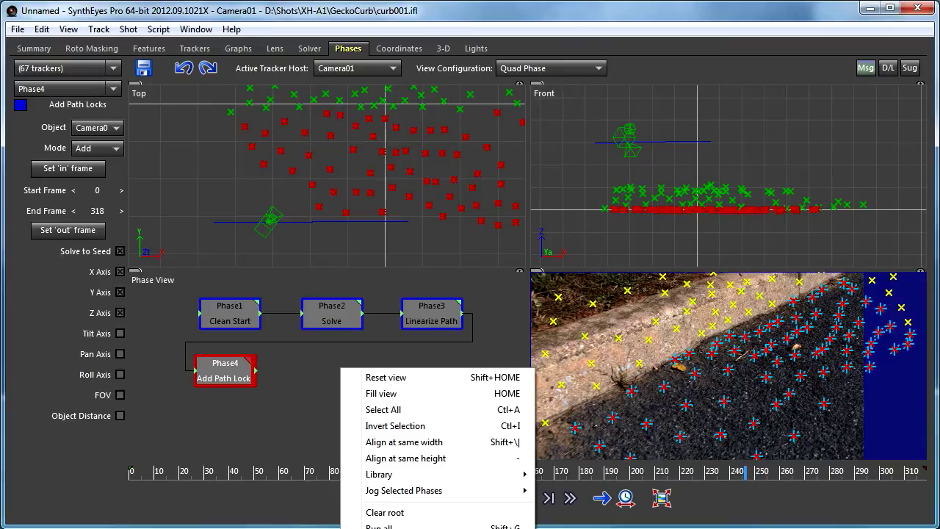
left_click(559, 474)
left_click_drag(332, 365, 405, 369)
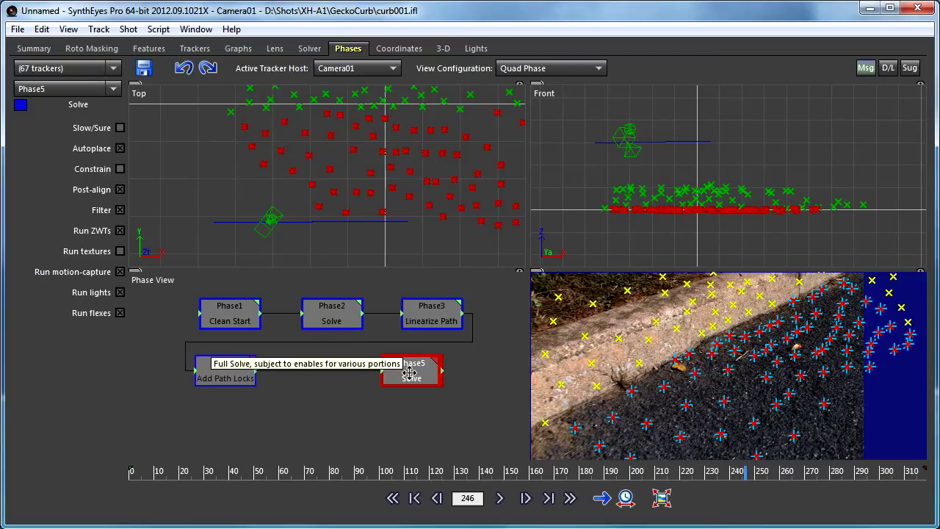
Insert a Set Solver Mode phase between Phase4 and Phase5, with Solver mode set to Refine
left_click(234, 372)
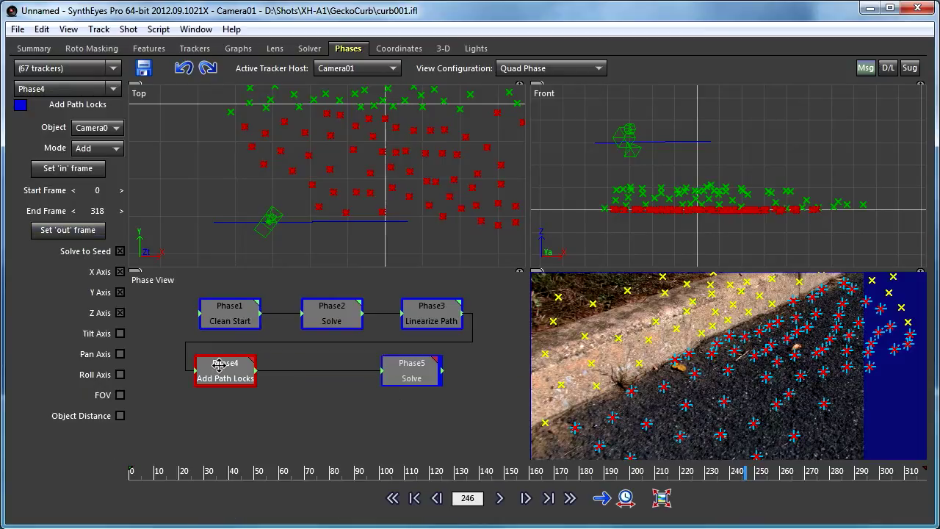
right_click(313, 370)
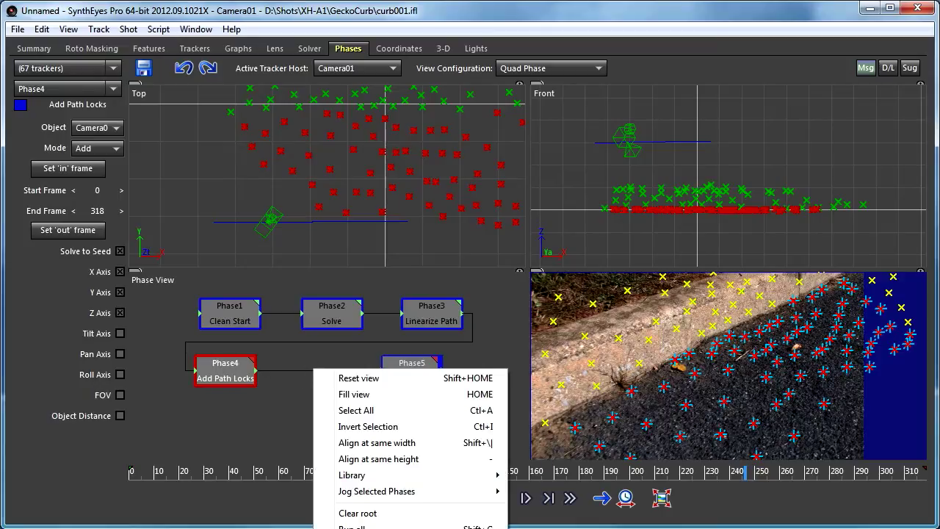
left_click(430, 441)
left_click_drag(317, 365, 321, 363)
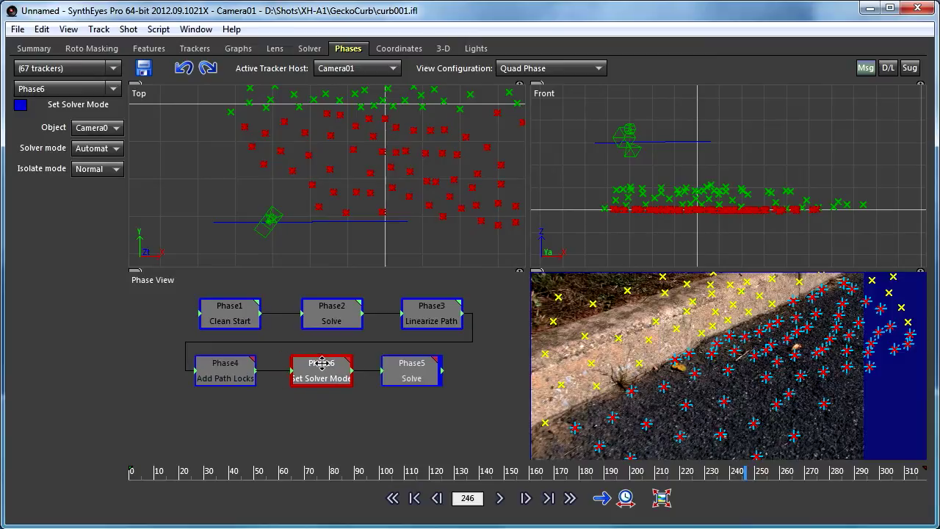
left_click(111, 148)
left_click(107, 210)
left_click(412, 372)
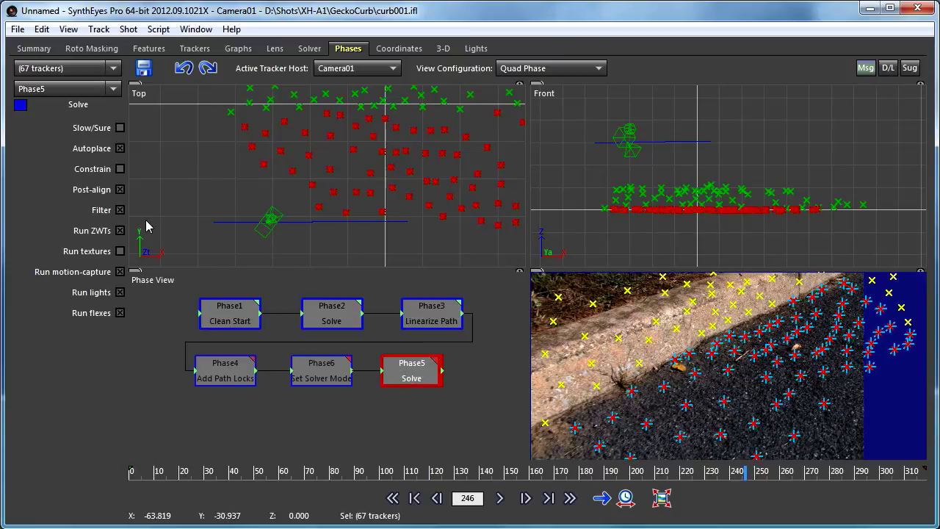
Set Phase5's Solve to Autoplace off, Constrain on, and Post-align off
left_click(120, 148)
left_click(119, 171)
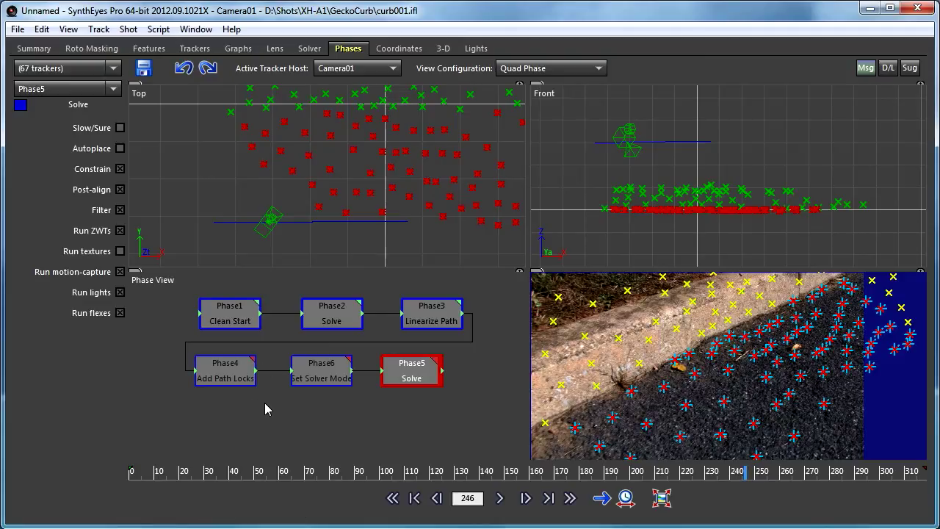
left_click(120, 189)
Solve through Phase5, review the 0.61 hpix RMS result, and dismiss it
double_click(437, 360)
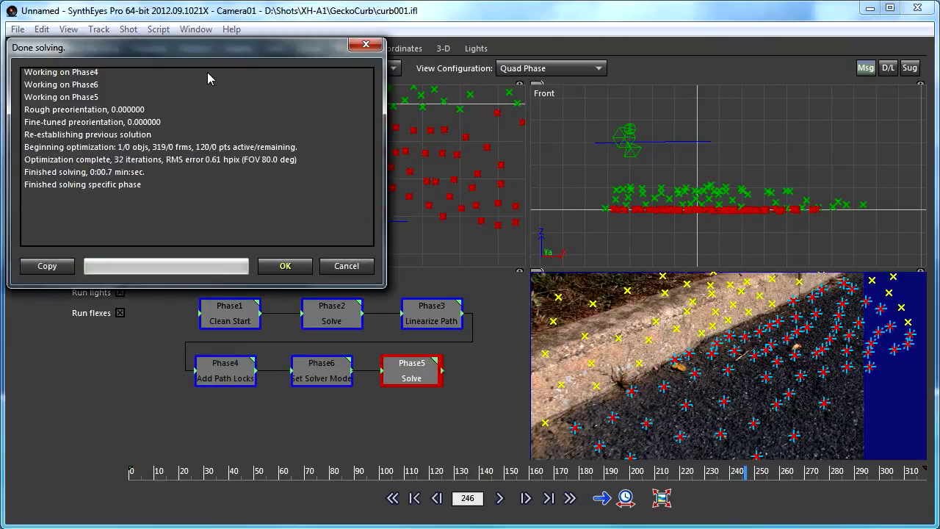
left_click_drag(200, 63, 690, 75)
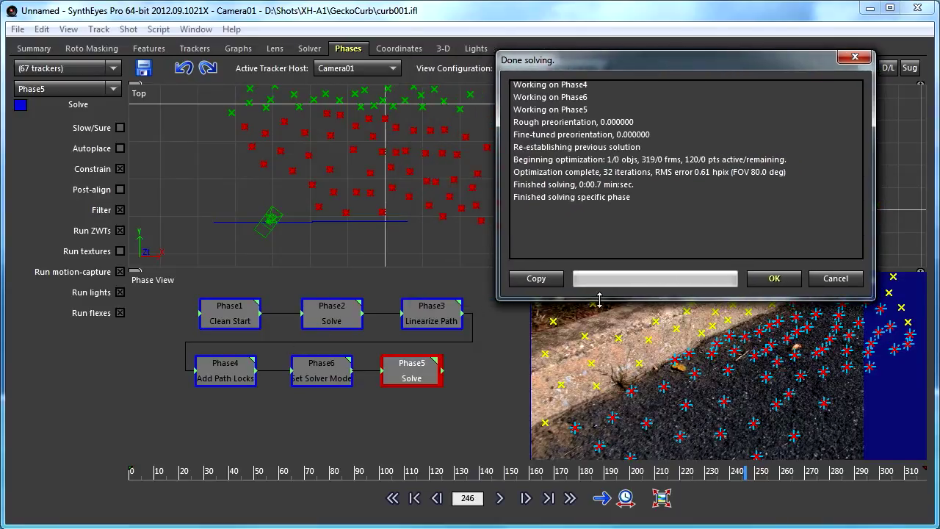
left_click(765, 281)
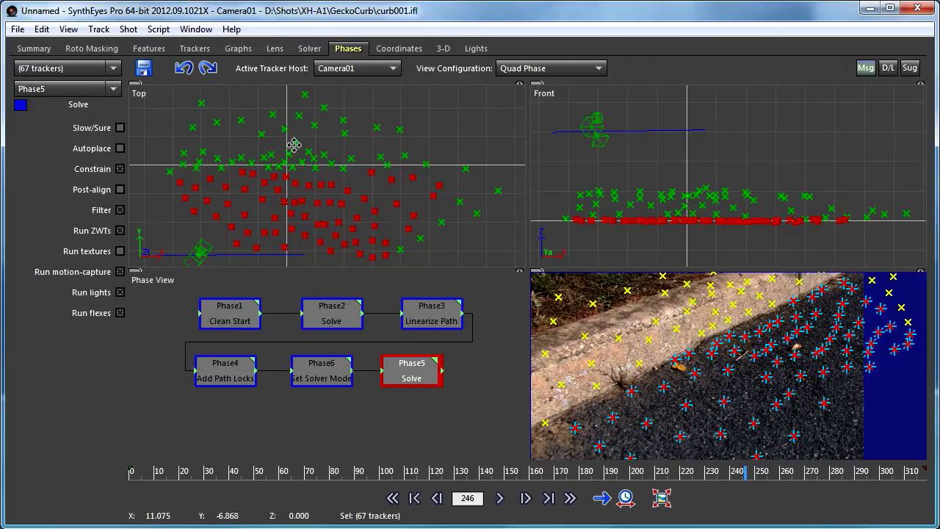
Show Phase5's stored Camera01 velocity curves in the graph editor, then return to Phases
left_click(240, 50)
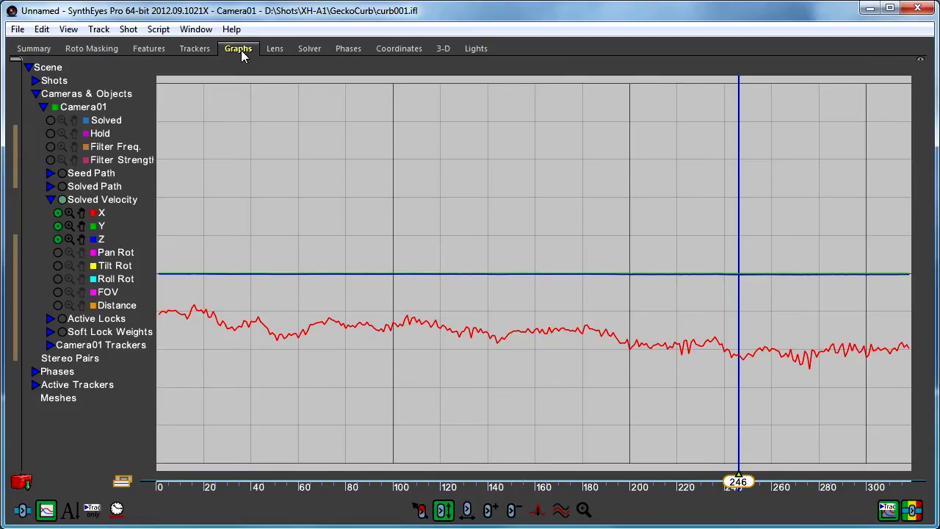
left_click(36, 94)
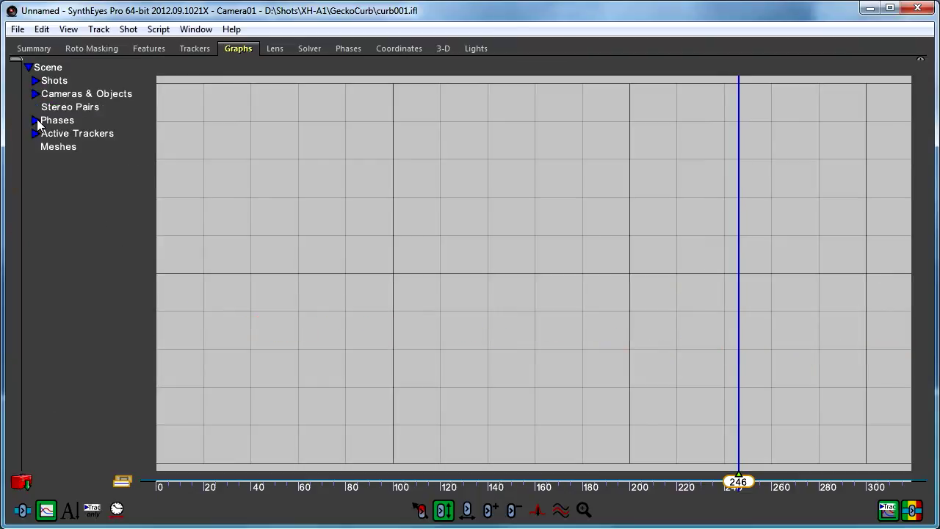
left_click(36, 120)
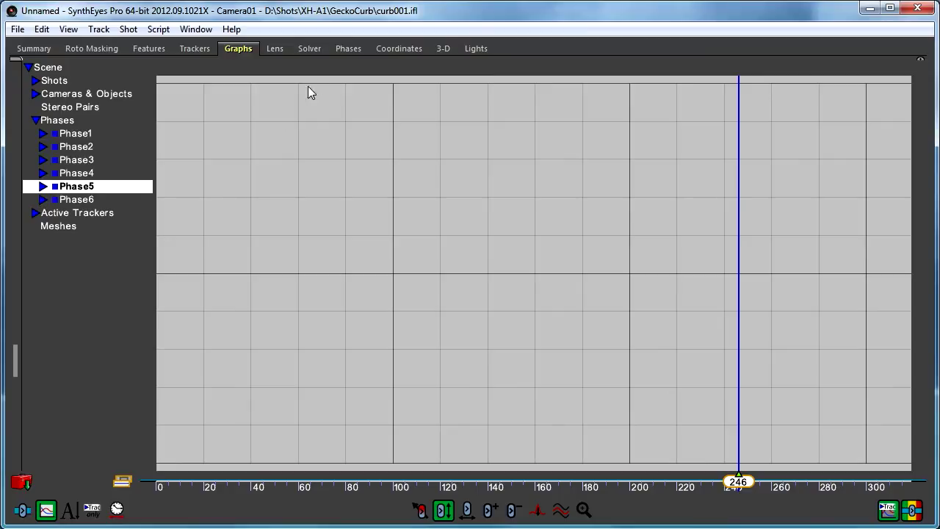
left_click(352, 49)
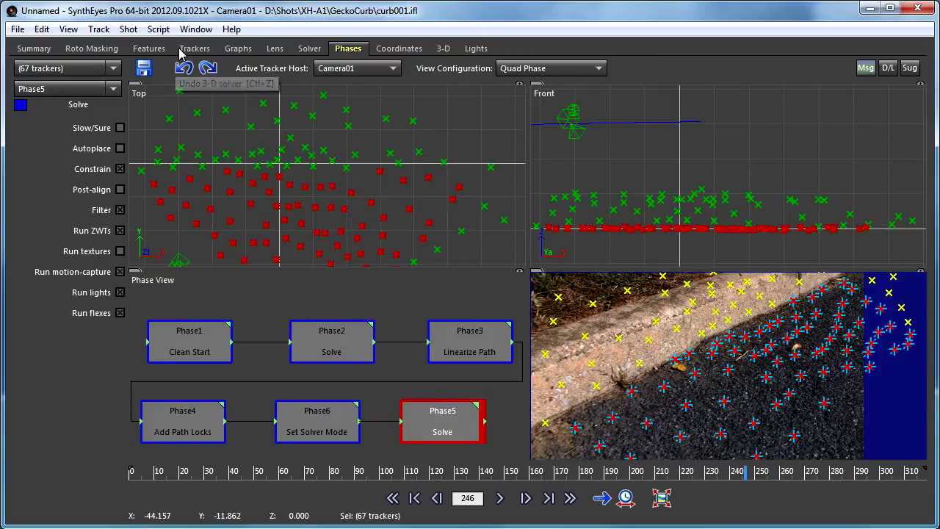
left_click(238, 49)
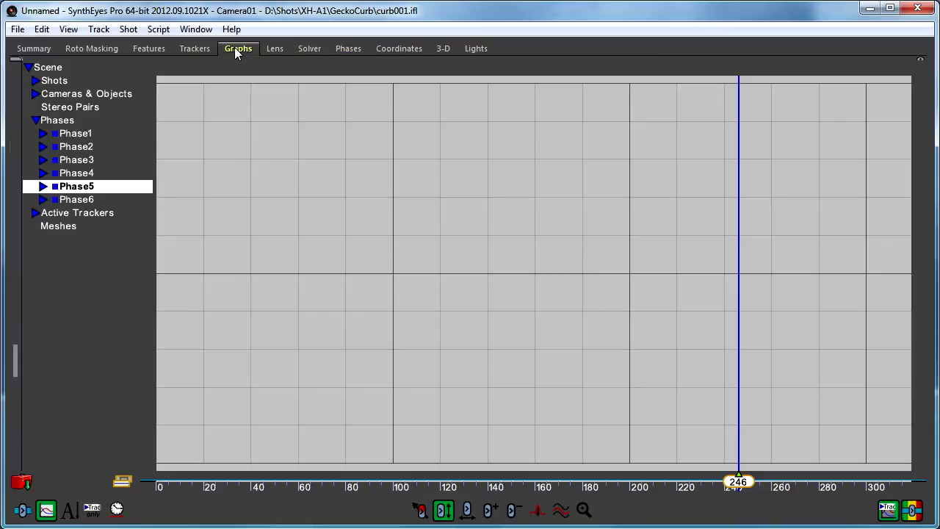
left_click(43, 186)
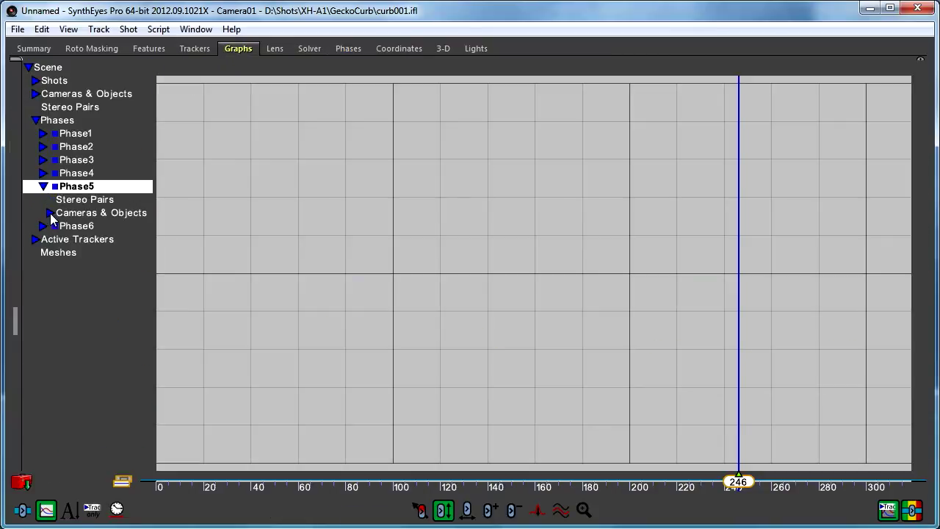
left_click(50, 213)
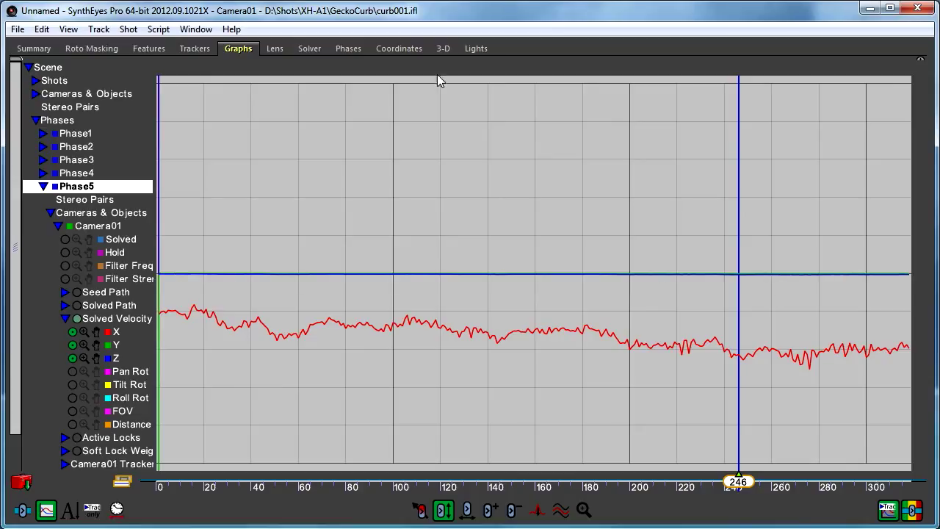
left_click(348, 48)
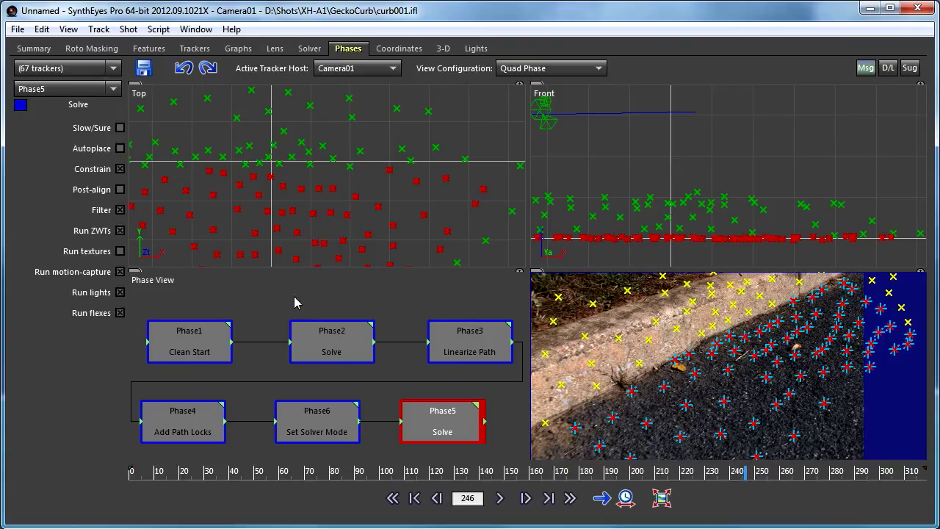
left_click(238, 49)
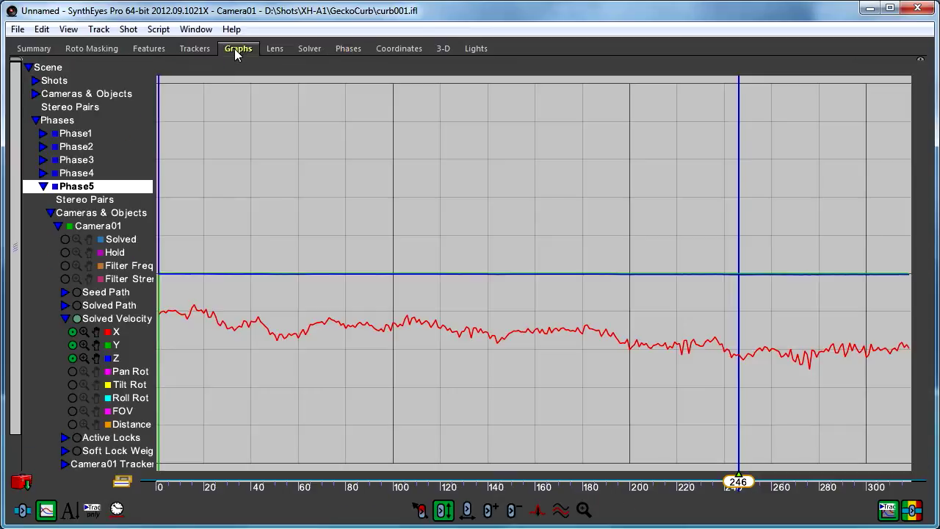
left_click(43, 147)
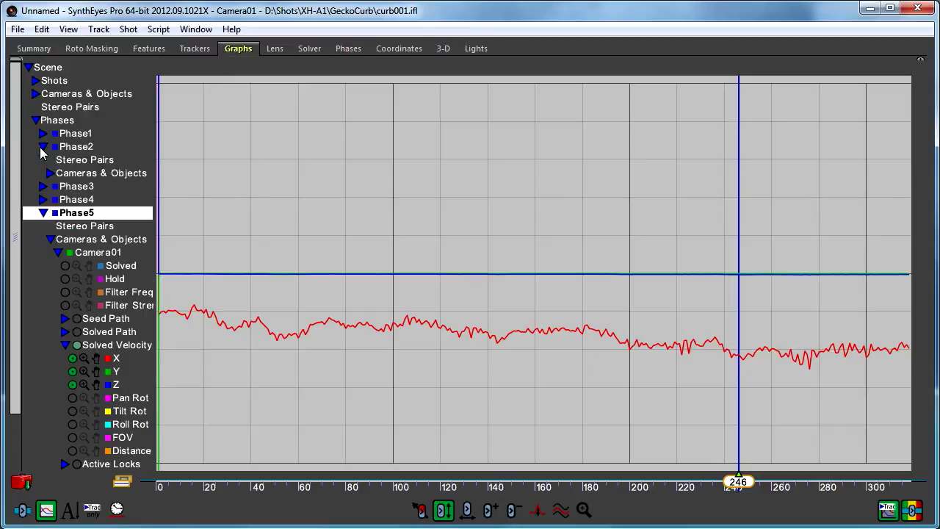
left_click(49, 173)
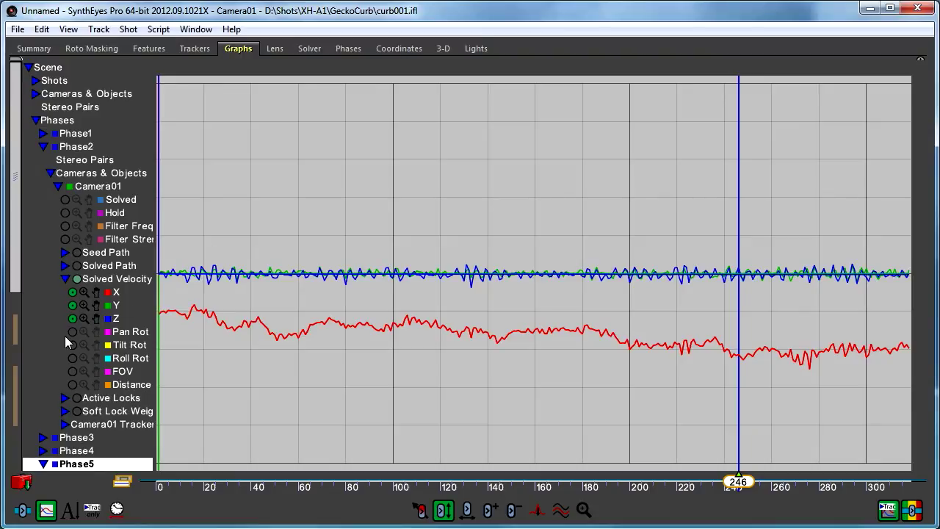
scroll(78, 386, "down", 1)
left_click(42, 438)
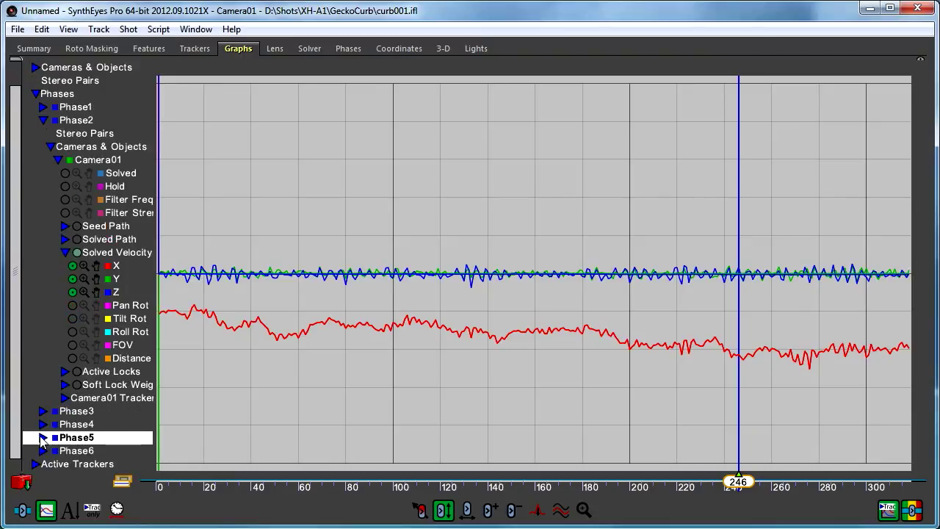
left_click(42, 438)
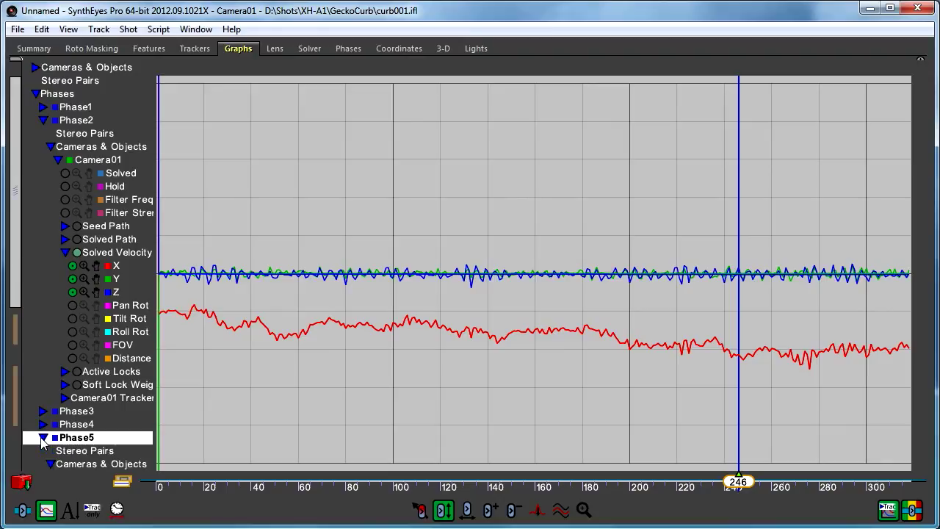
left_click(42, 438)
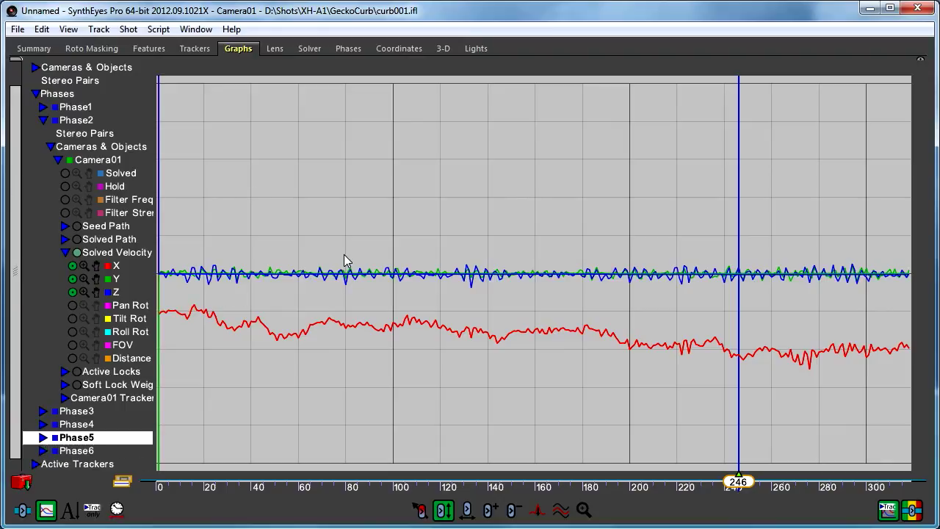
key("Left")
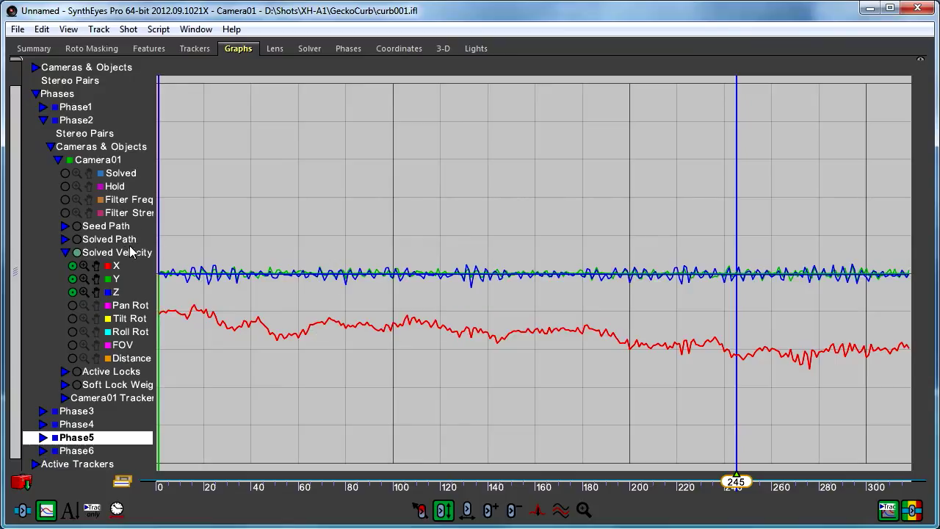
scroll(132, 230, "down", 1)
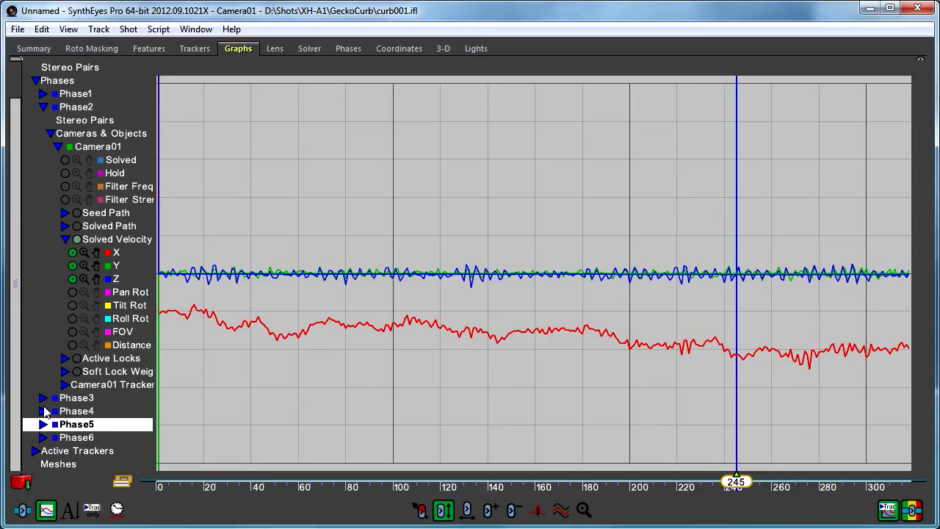
left_click(357, 47)
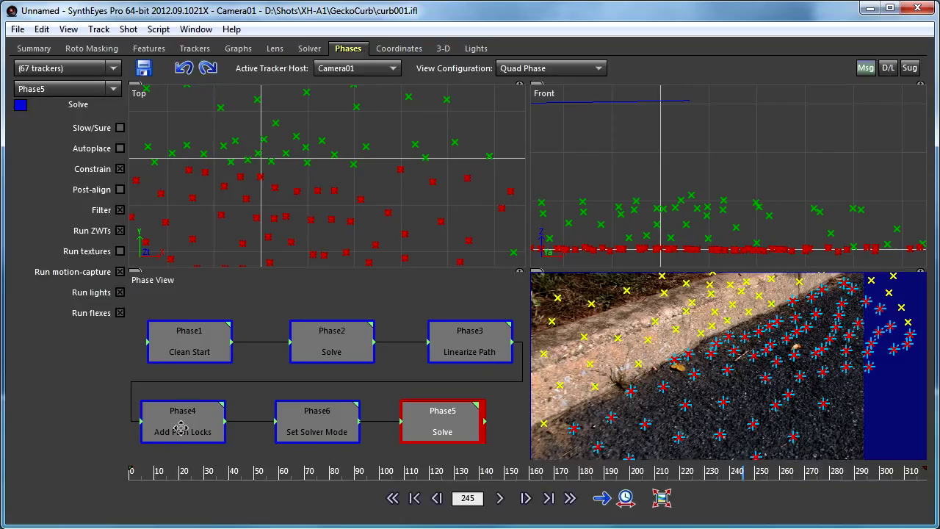
left_click(238, 50)
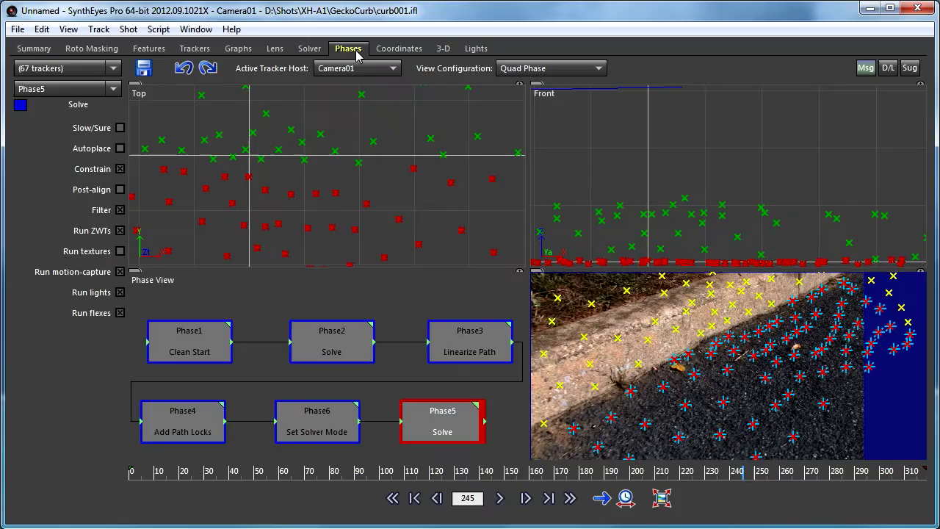
left_click(357, 51)
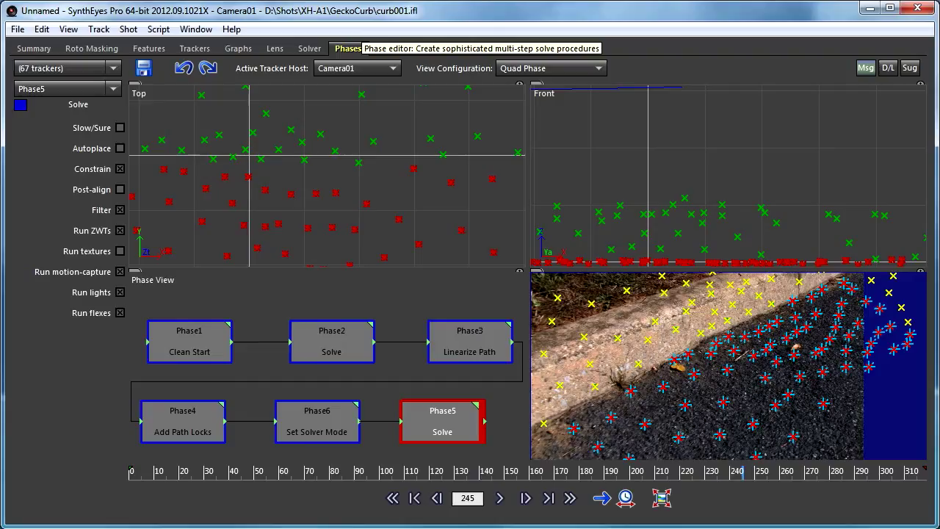
Switch to the full-size Phase Editor layout and move Phase1 Clean Start to the top-left
scroll(324, 367, "down", 1)
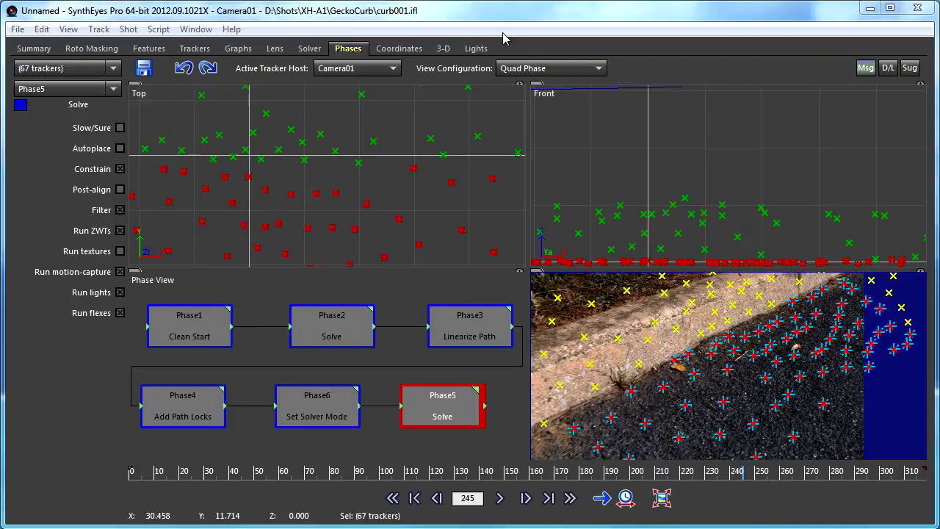
left_click(544, 69)
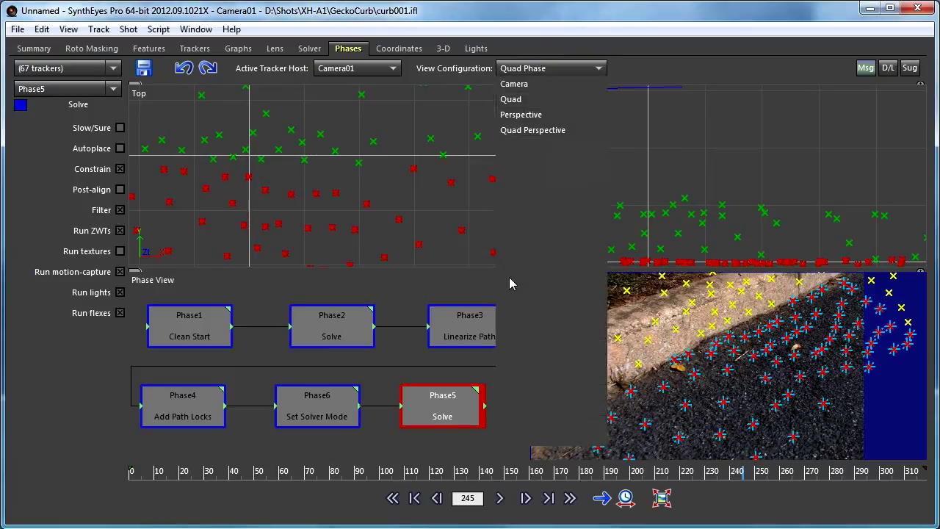
left_click(522, 253)
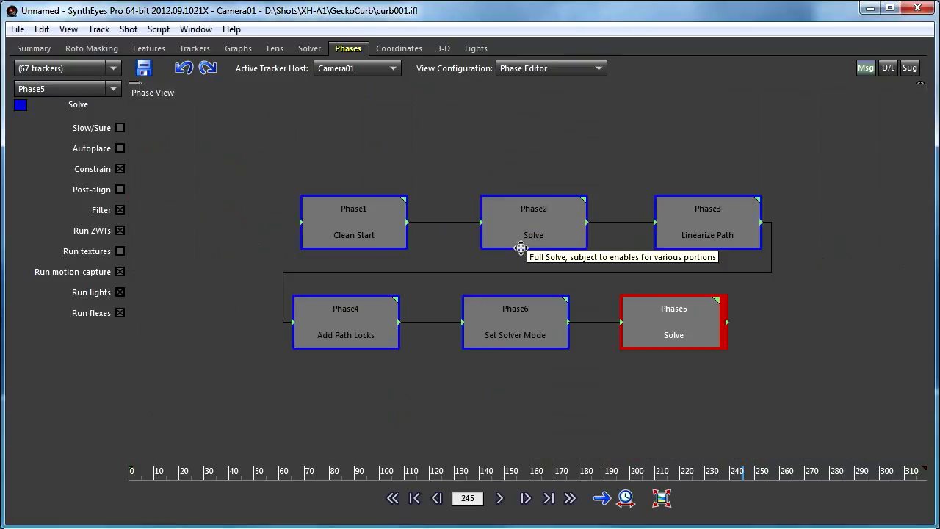
left_click_drag(365, 219, 376, 129)
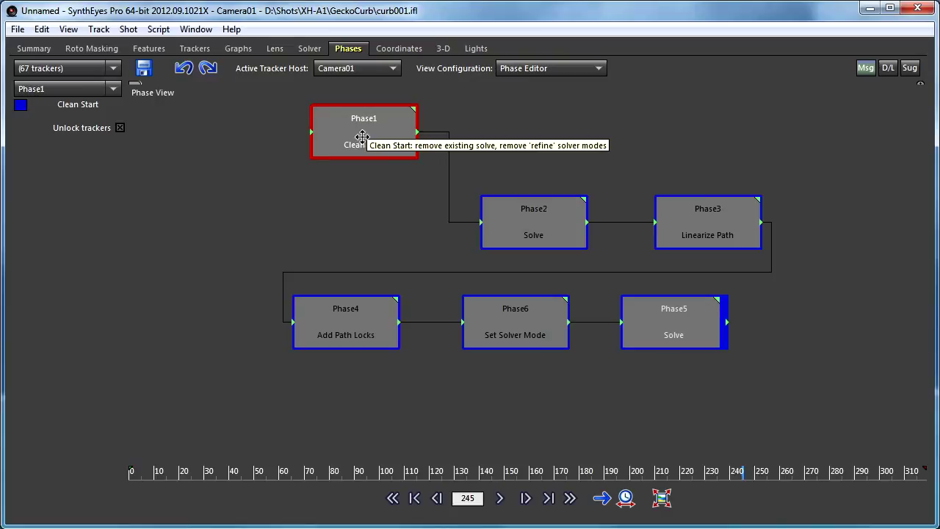
Insert a Phase7 Path Locks phase beside Phase1 with its Mode set to Clear
right_click(526, 130)
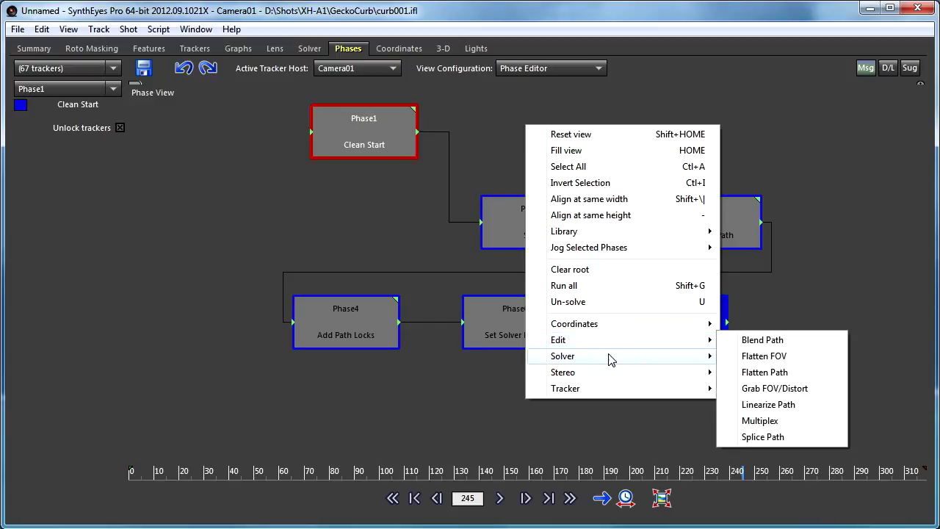
mouse_move(609, 360)
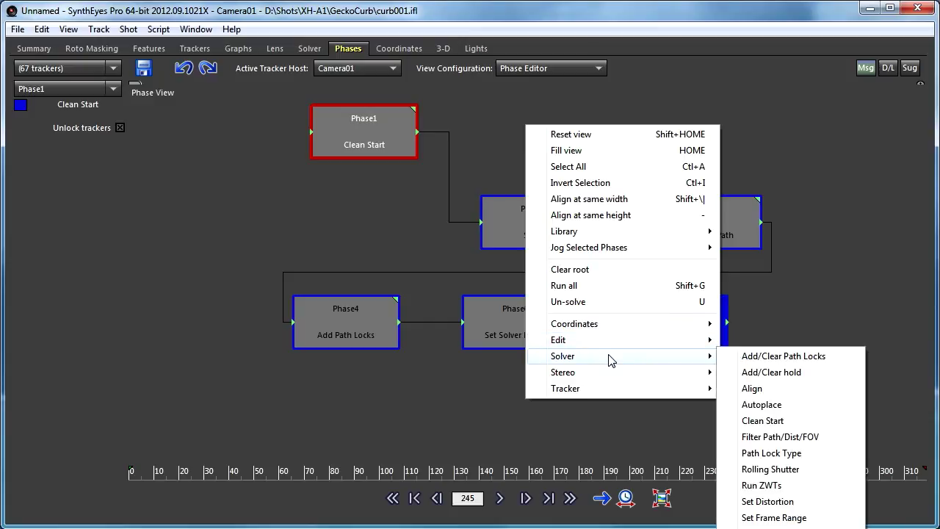
left_click(736, 357)
left_click_drag(533, 124, 532, 132)
left_click(101, 148)
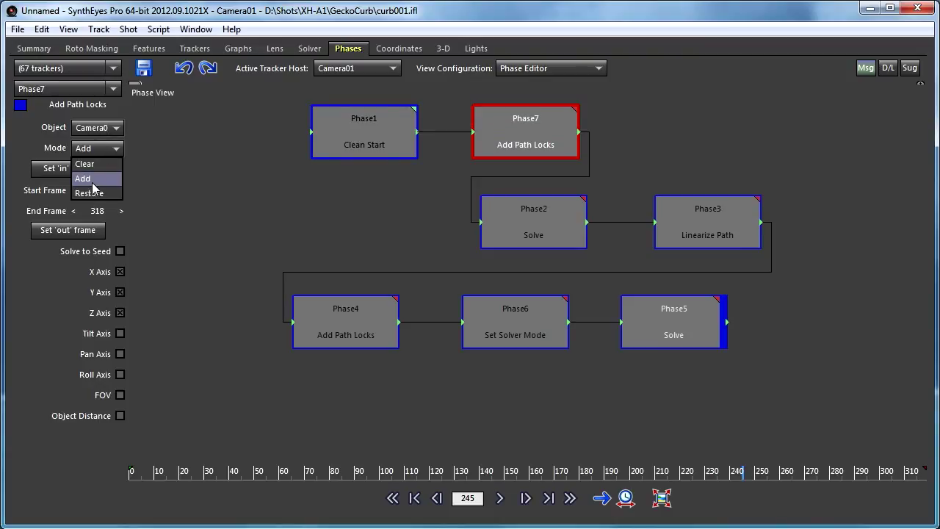
left_click(98, 166)
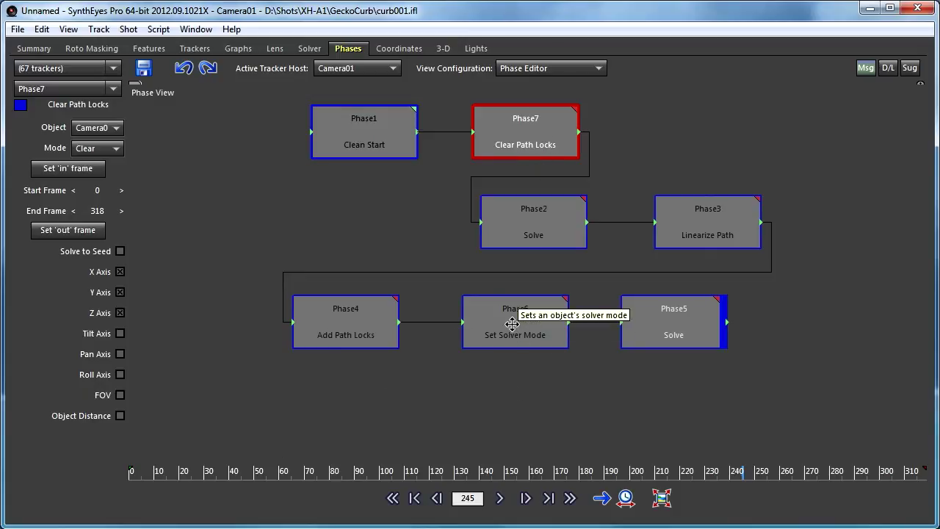
Add a Phase8 Set Solver Mode phase after Phase7 Clear Path Locks
right_click(696, 138)
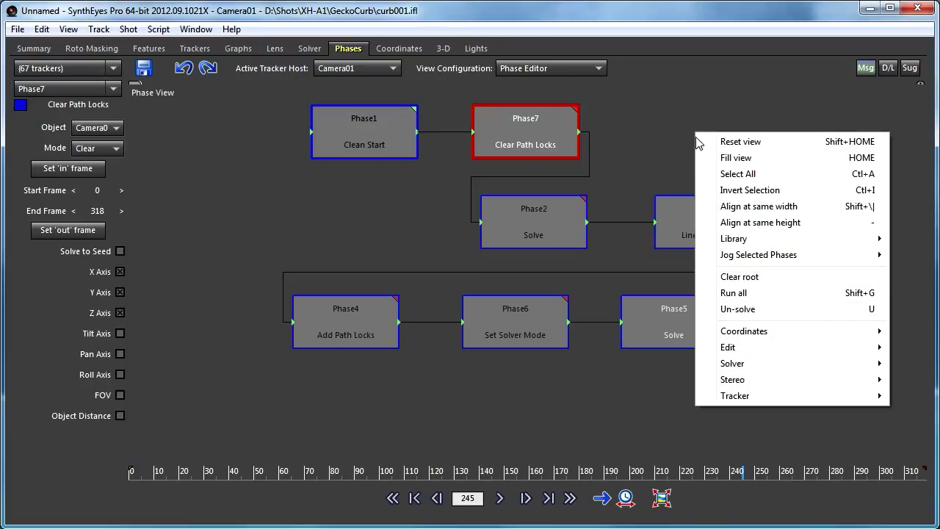
mouse_move(709, 363)
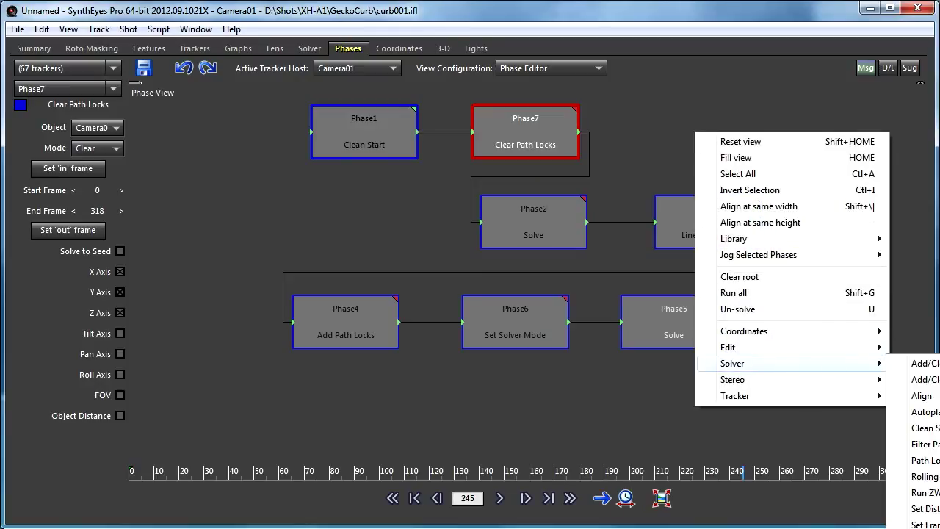
left_click(922, 526)
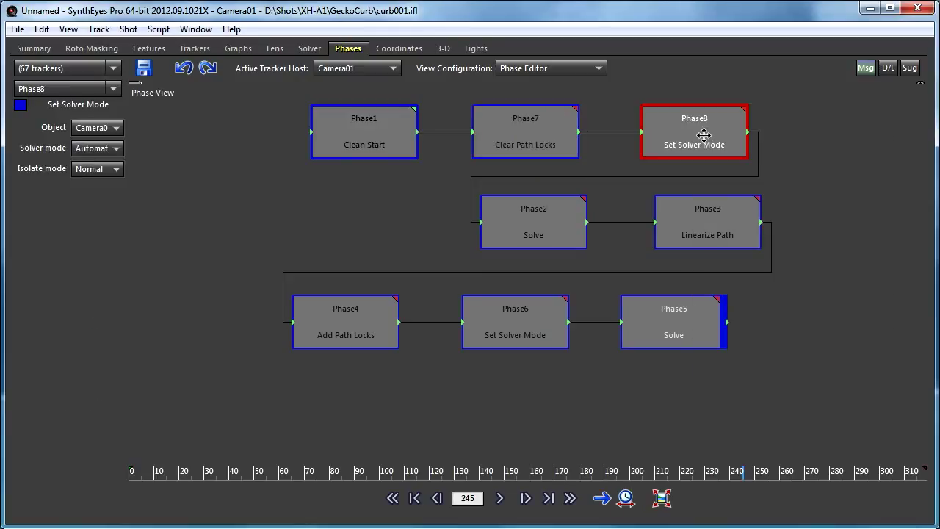